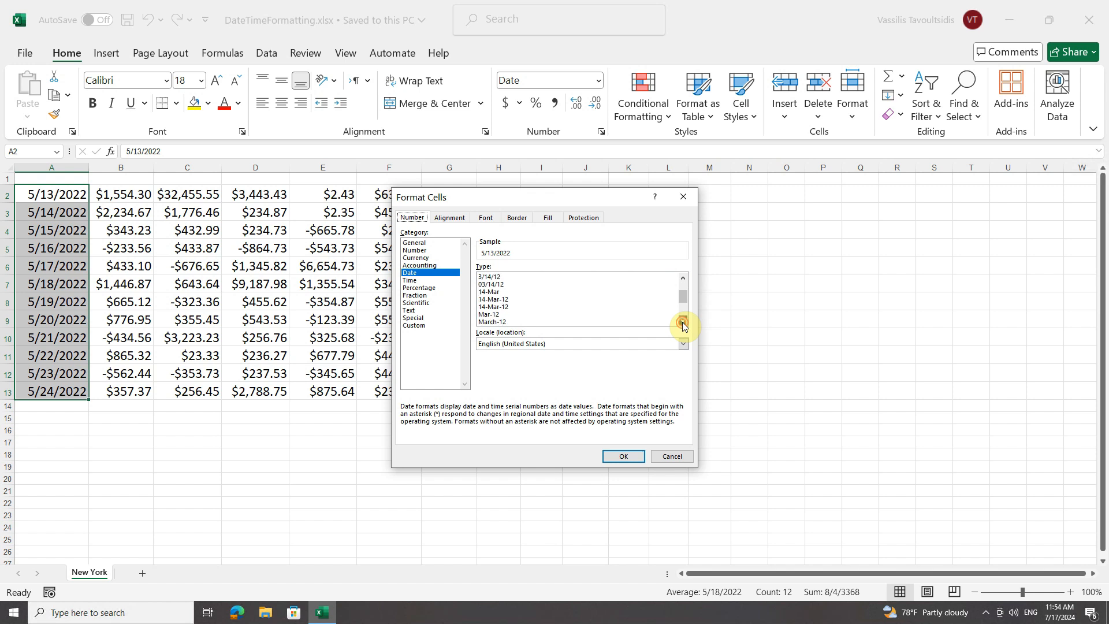
# Step: Look through the list of available date formats for the selected dates
pyautogui.click(682, 322)
pyautogui.click(683, 323)
pyautogui.click(683, 323)
pyautogui.click(682, 323)
pyautogui.click(682, 323)
pyautogui.click(682, 322)
pyautogui.click(683, 279)
pyautogui.click(683, 279)
pyautogui.click(684, 279)
pyautogui.click(683, 279)
pyautogui.click(683, 279)
pyautogui.click(683, 279)
pyautogui.click(683, 279)
pyautogui.click(683, 279)
pyautogui.click(684, 279)
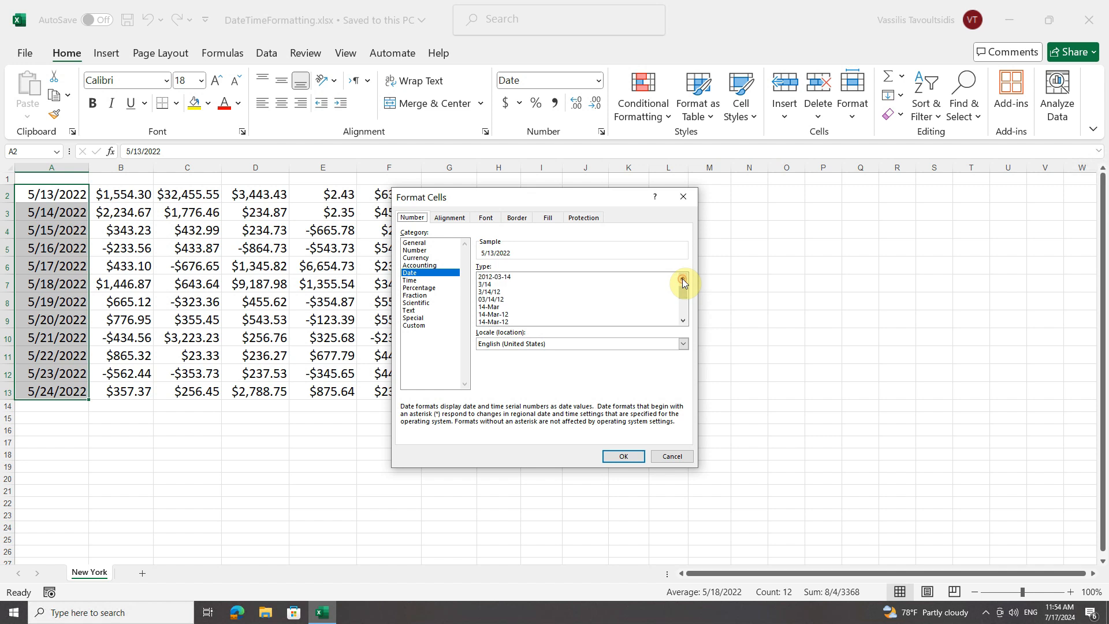
pyautogui.click(683, 279)
pyautogui.click(683, 279)
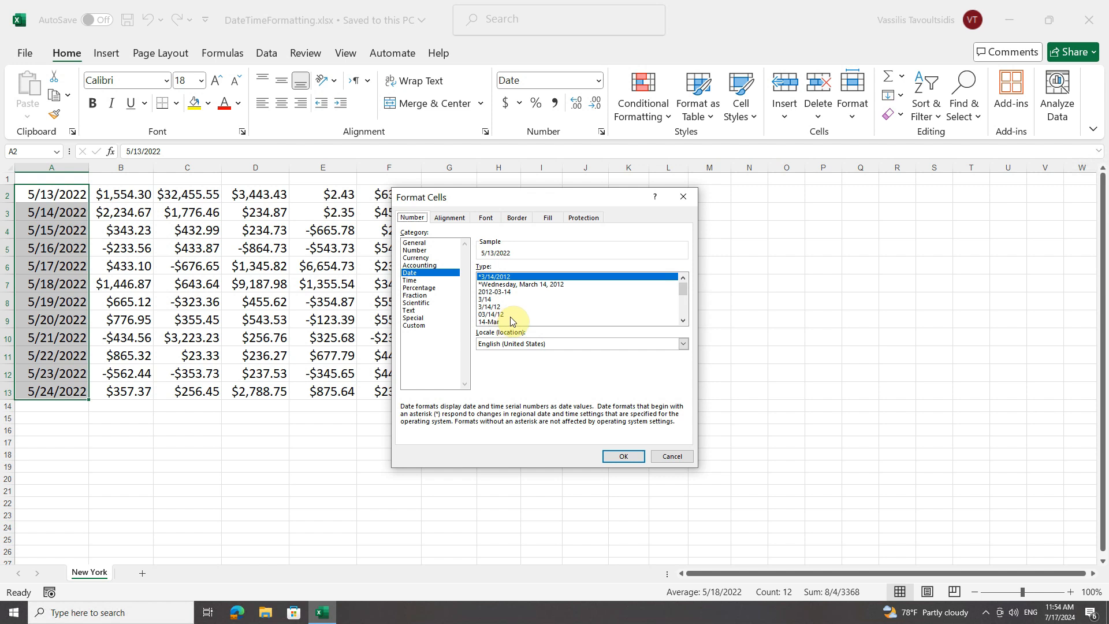
# Step: Apply the 14-Mar date format to A2:A13 and check the underlying date in A5
pyautogui.click(683, 320)
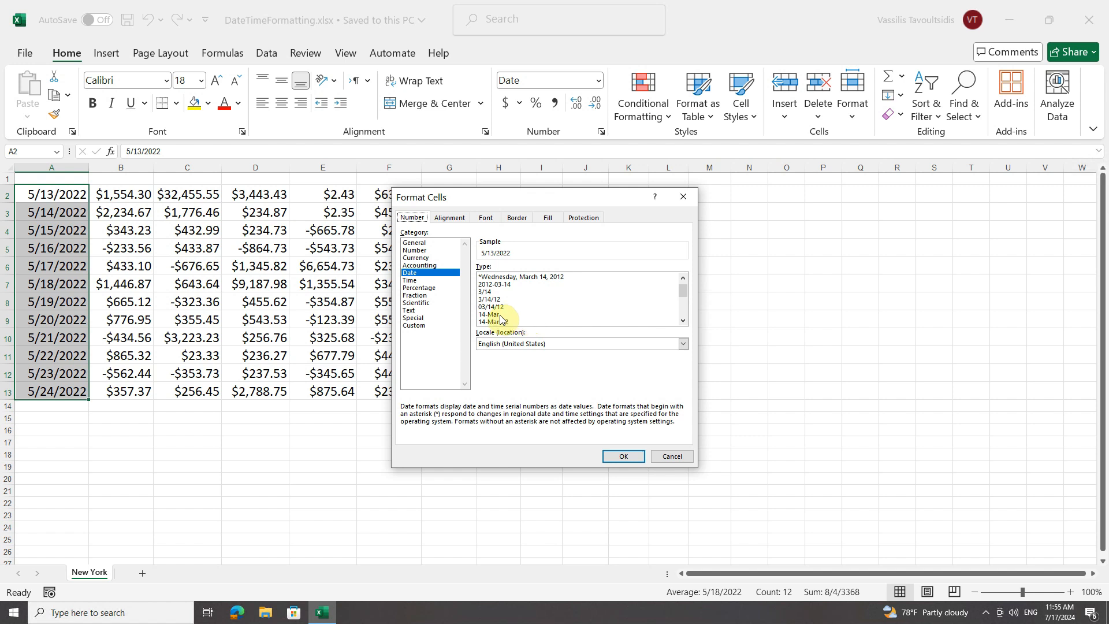
pyautogui.click(522, 314)
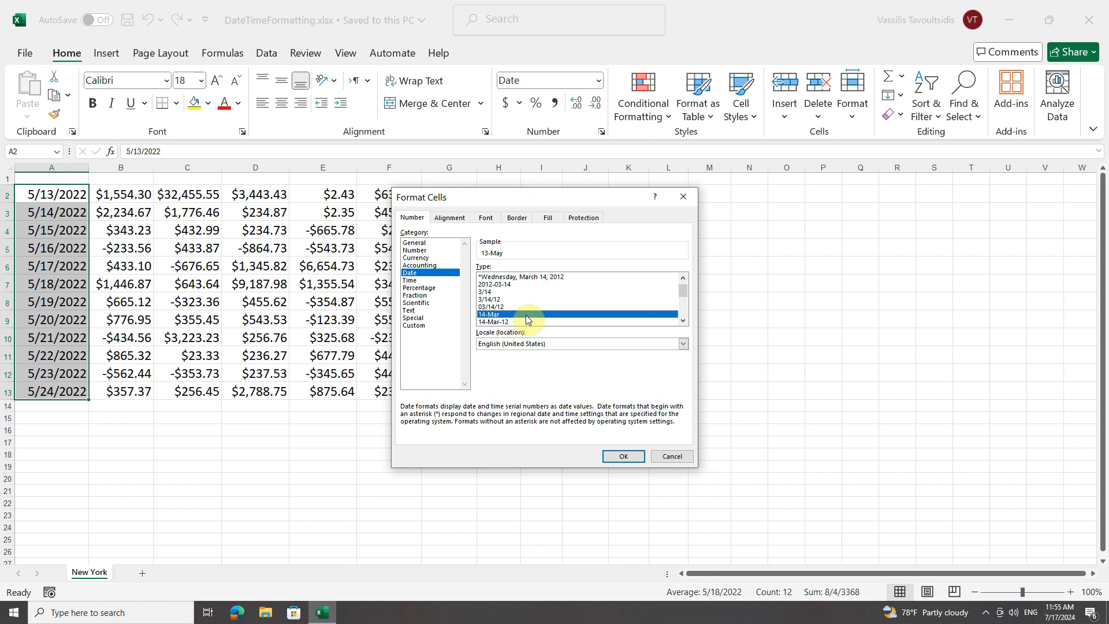
pyautogui.click(616, 456)
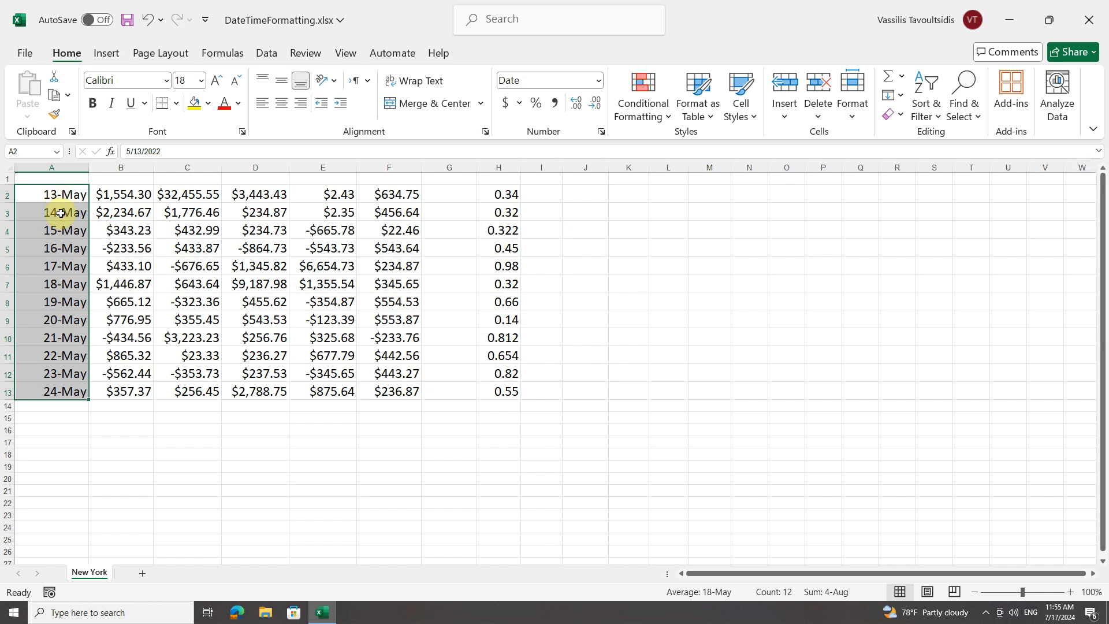
pyautogui.click(58, 249)
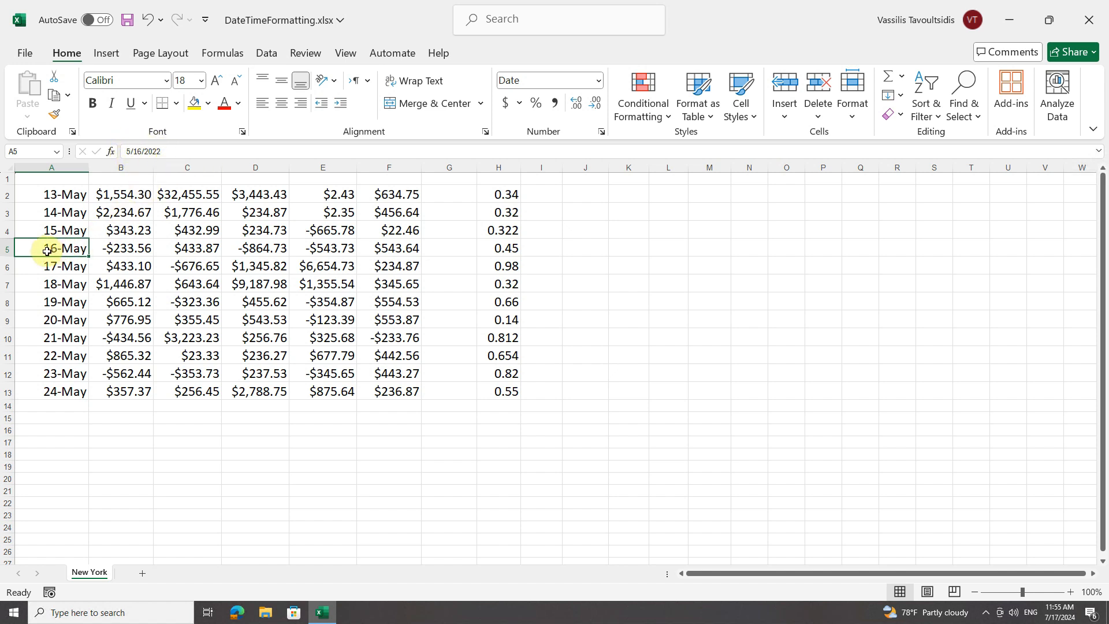
# Step: Enter 3/5/2024 in A13 and compare its underlying date with those in A8 and A10
pyautogui.click(53, 391)
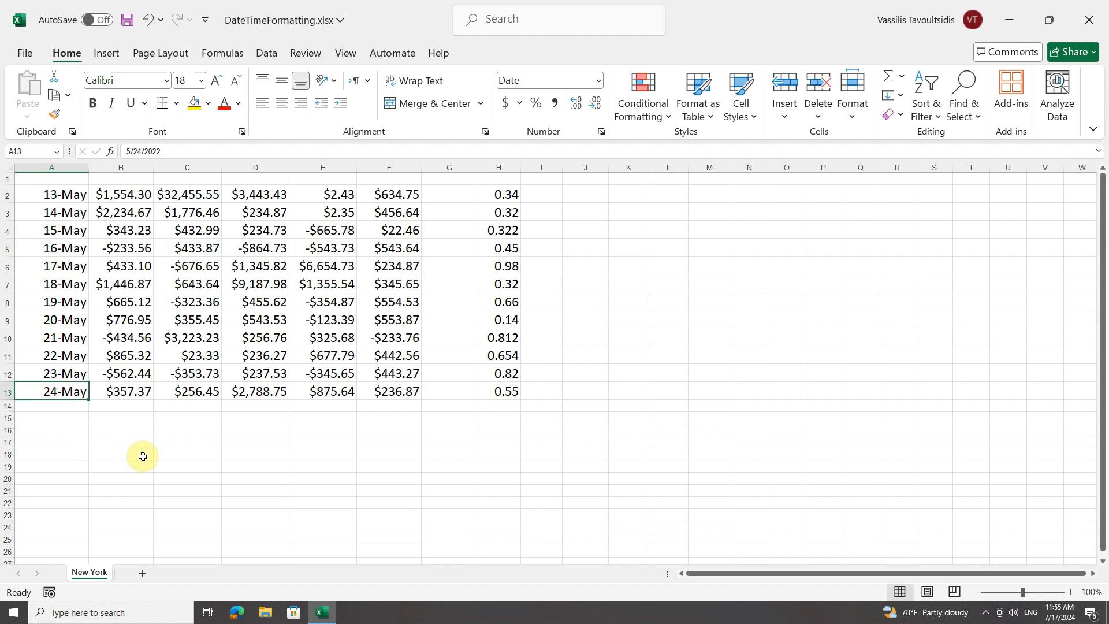
pyautogui.write('3/5/')
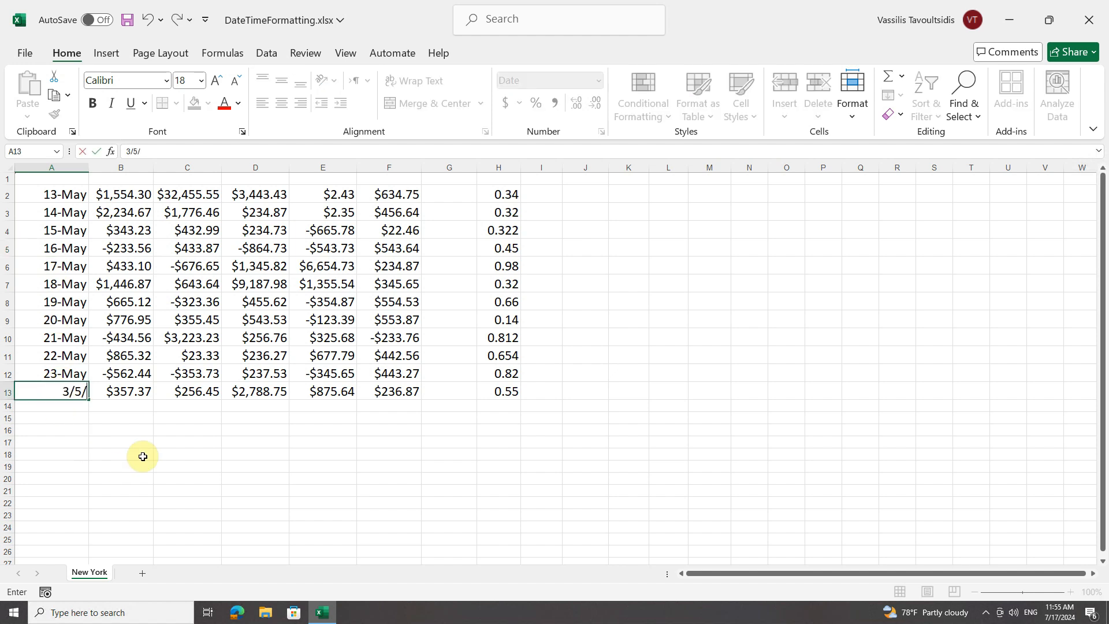
pyautogui.write('2024')
pyautogui.press('Return')
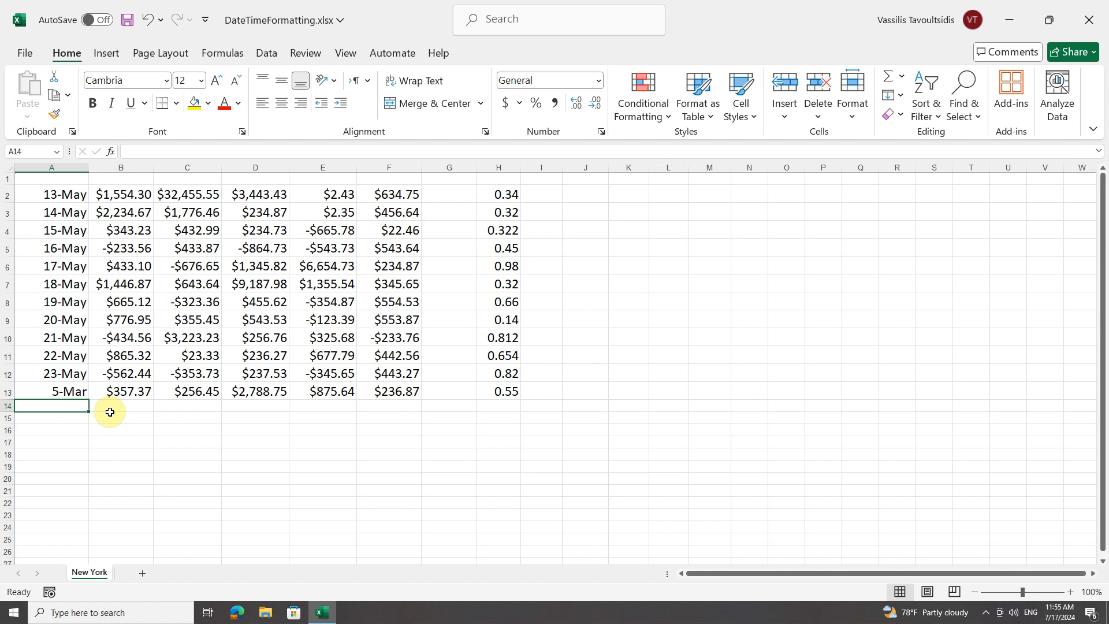
pyautogui.click(67, 391)
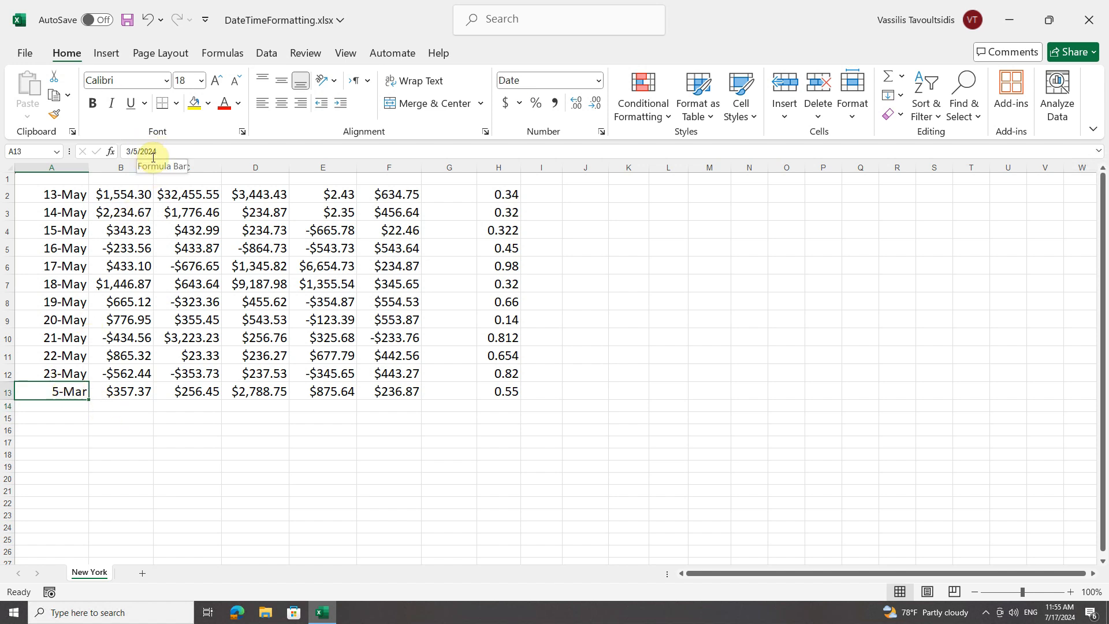
pyautogui.click(69, 301)
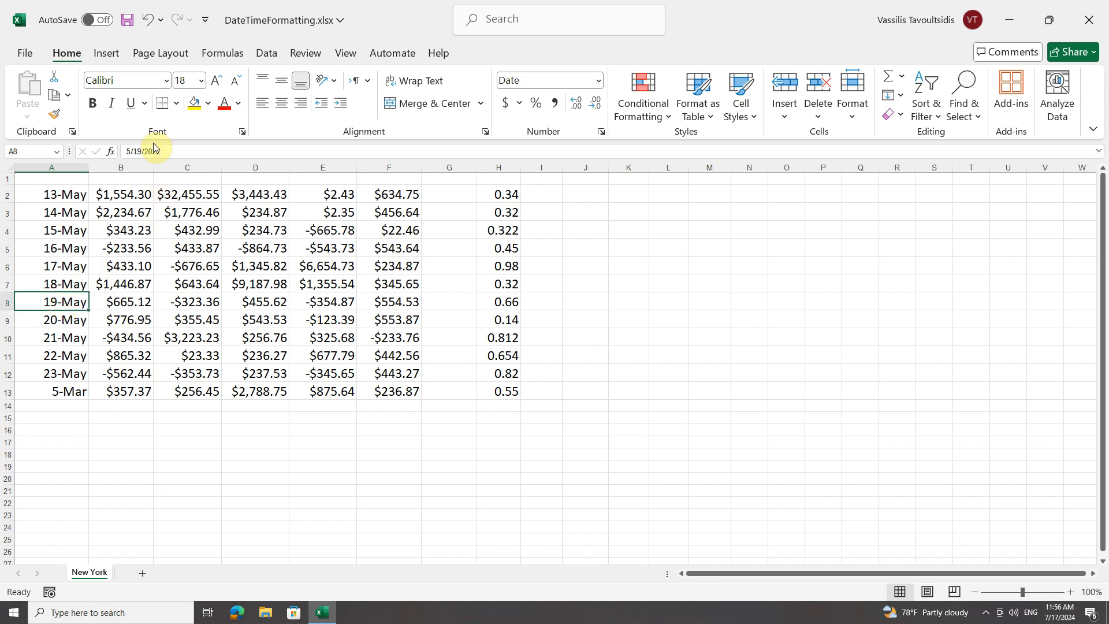
pyautogui.click(73, 332)
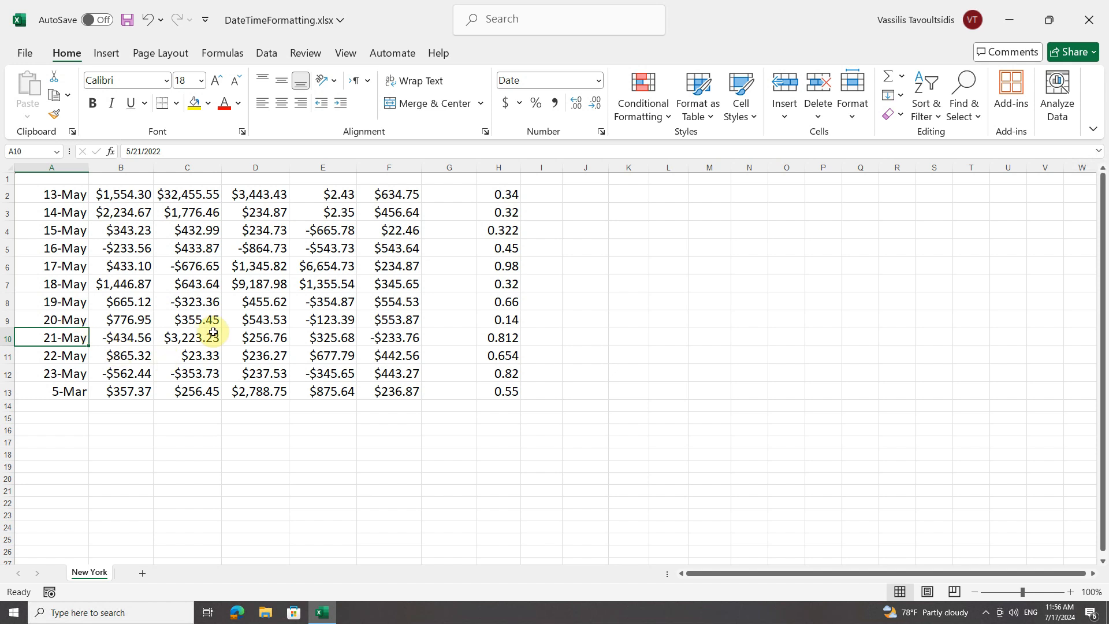
# Step: Format the dates in A2:A13 as Short Date
pyautogui.moveTo(55, 195); pyautogui.dragTo(71, 391)
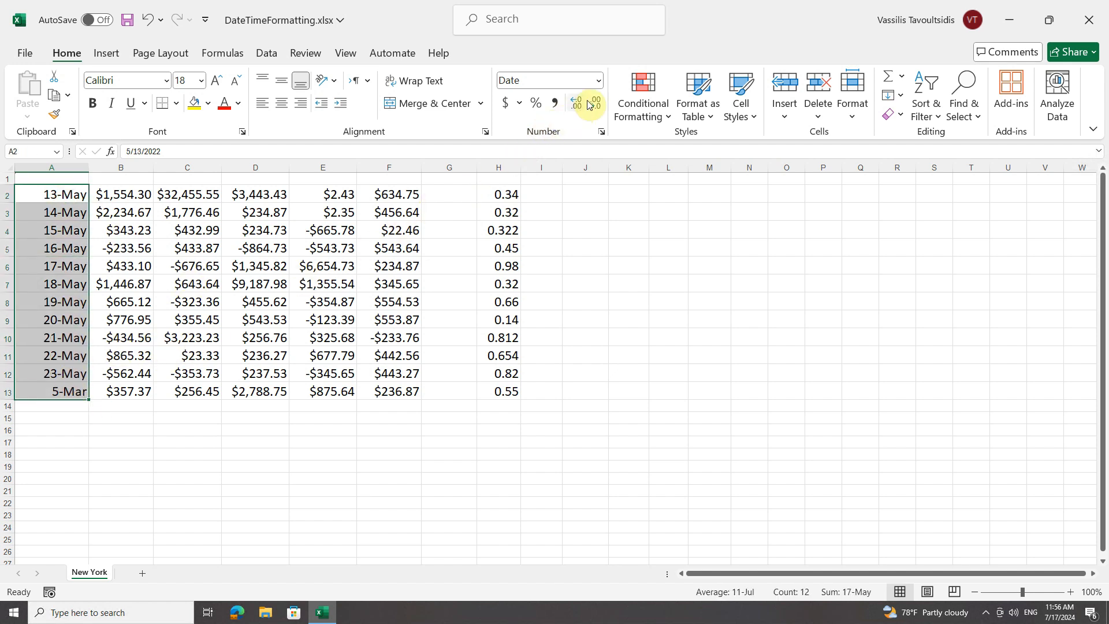
pyautogui.click(598, 81)
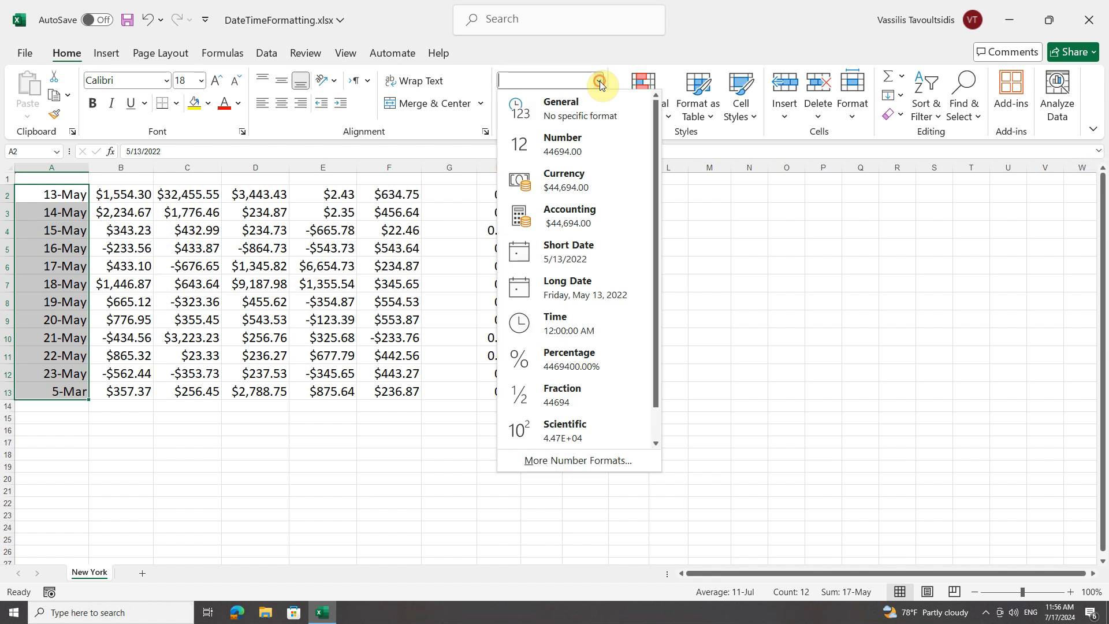
pyautogui.click(569, 250)
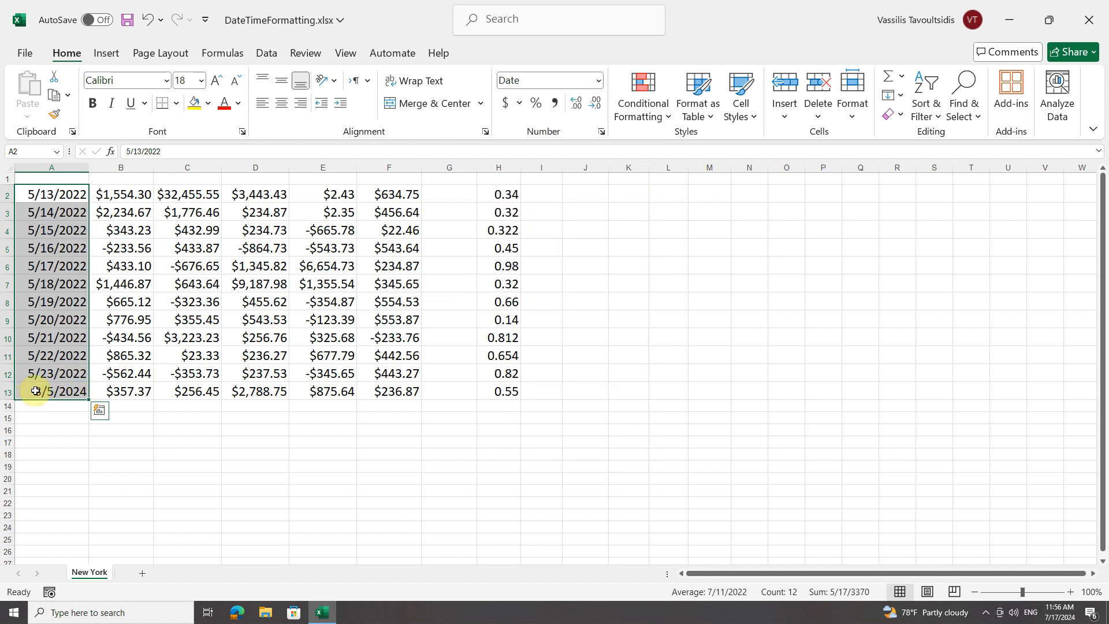
# Step: Format the dates in A2:A13 as Long Date and review their detailed number format settings
pyautogui.click(598, 81)
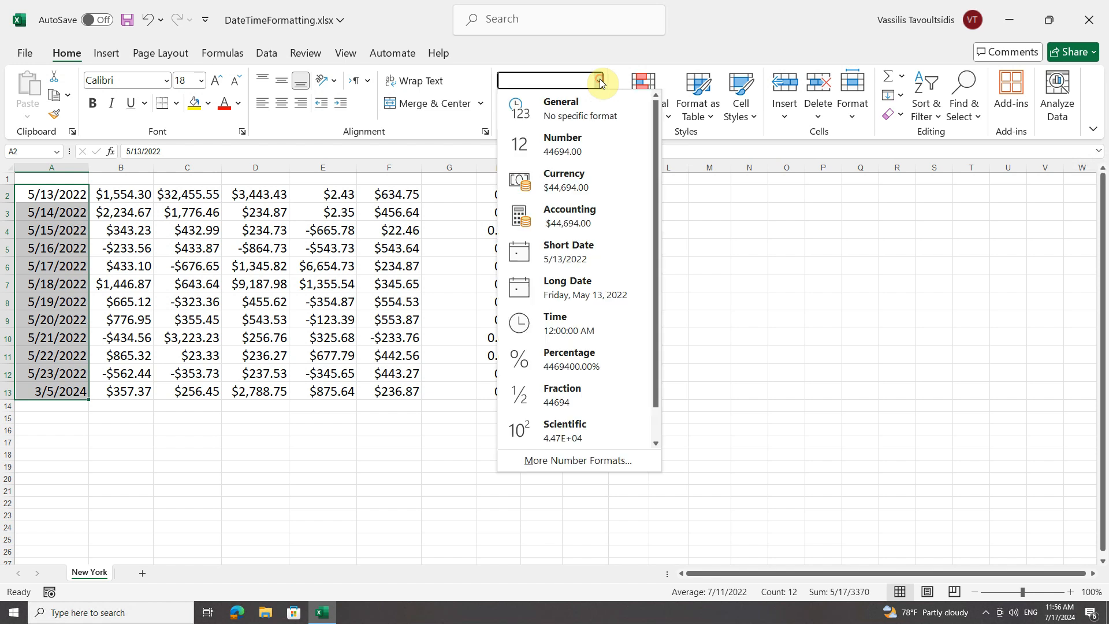
pyautogui.click(572, 286)
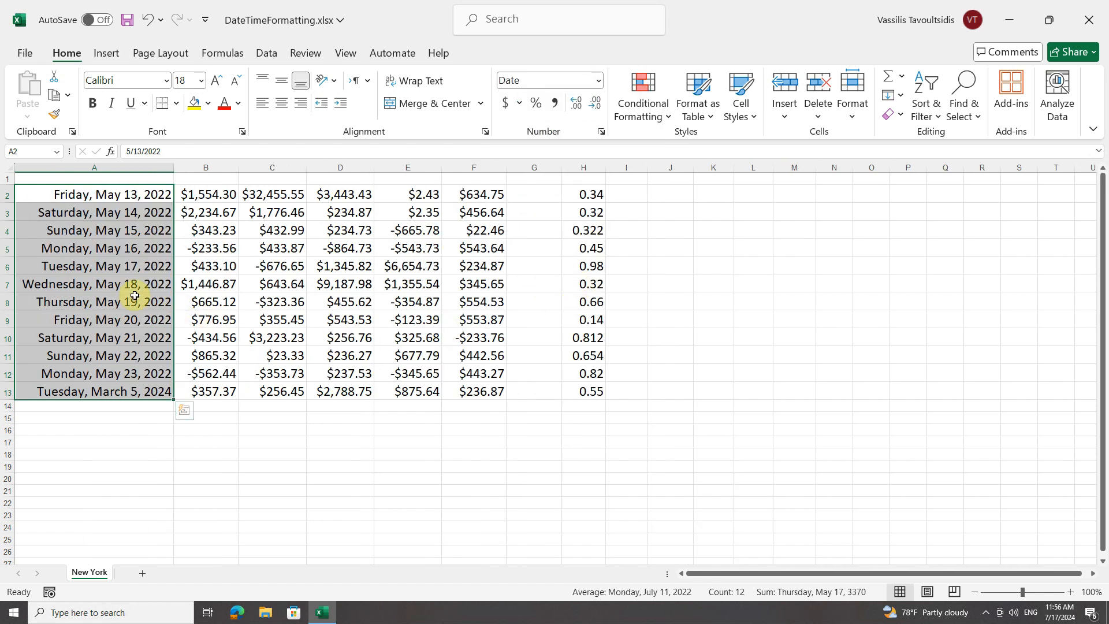
pyautogui.click(601, 133)
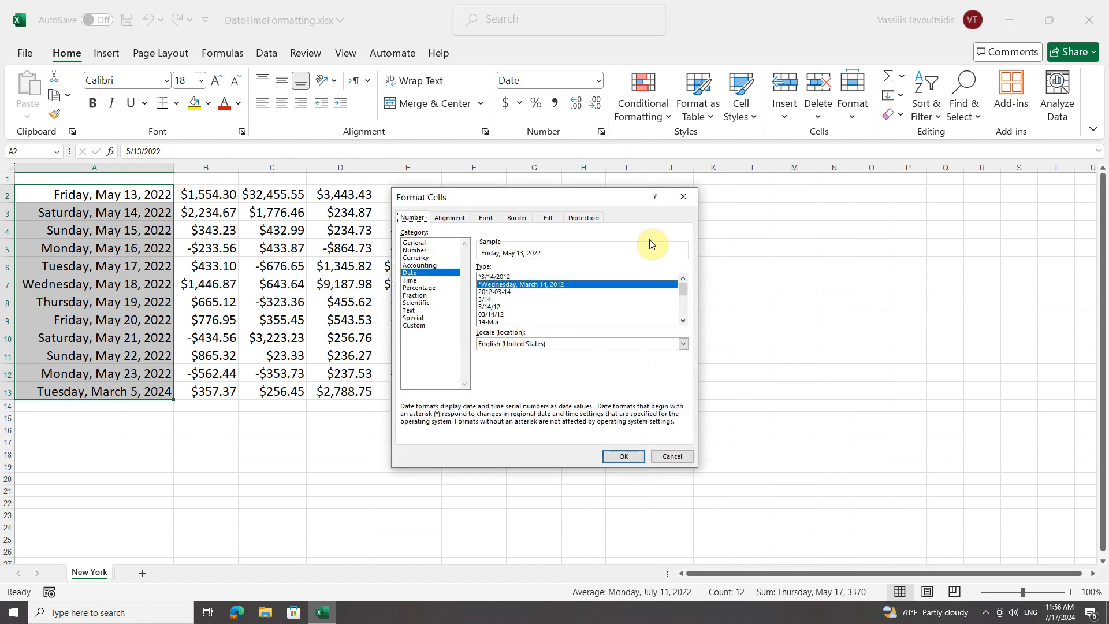
pyautogui.click(683, 196)
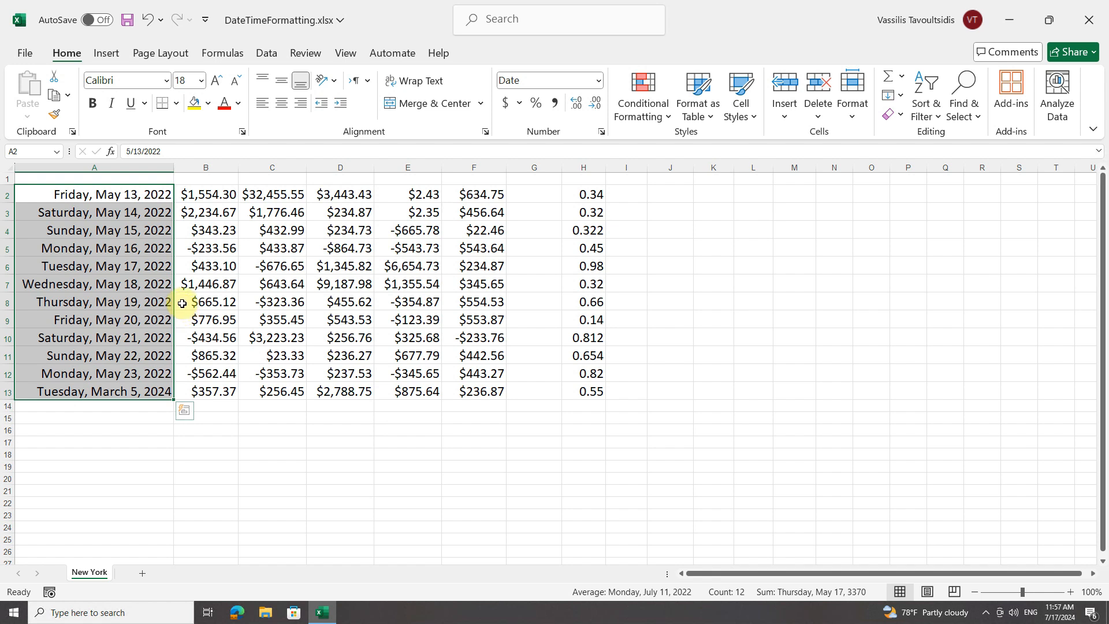
# Step: Clear the dates from A2:A13 and enter 5600 in A2
pyautogui.press('Delete')
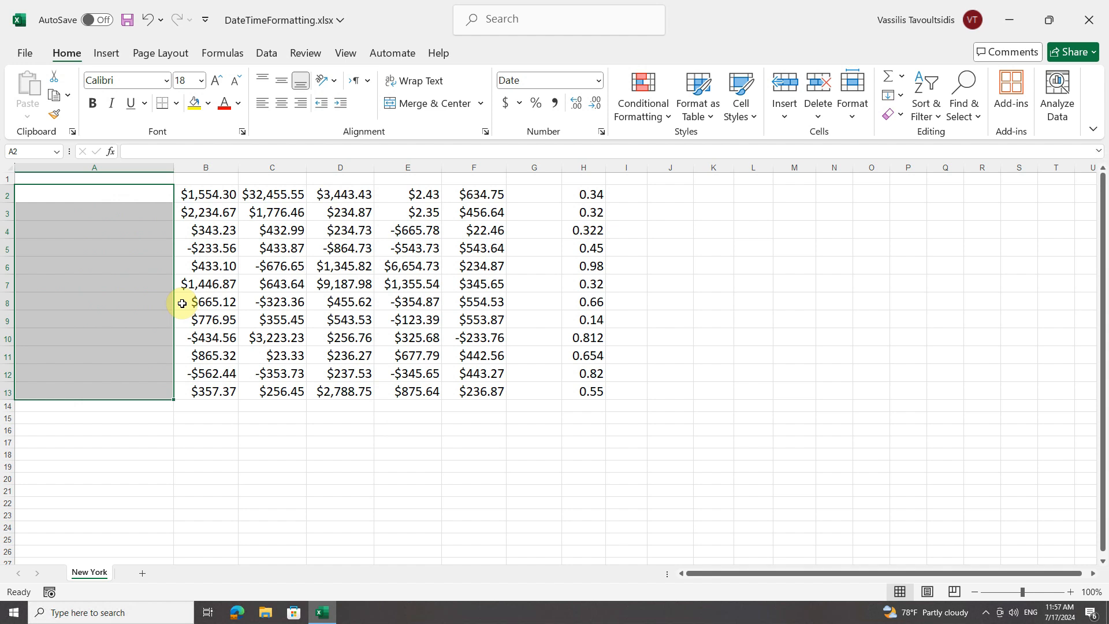
pyautogui.click(79, 193)
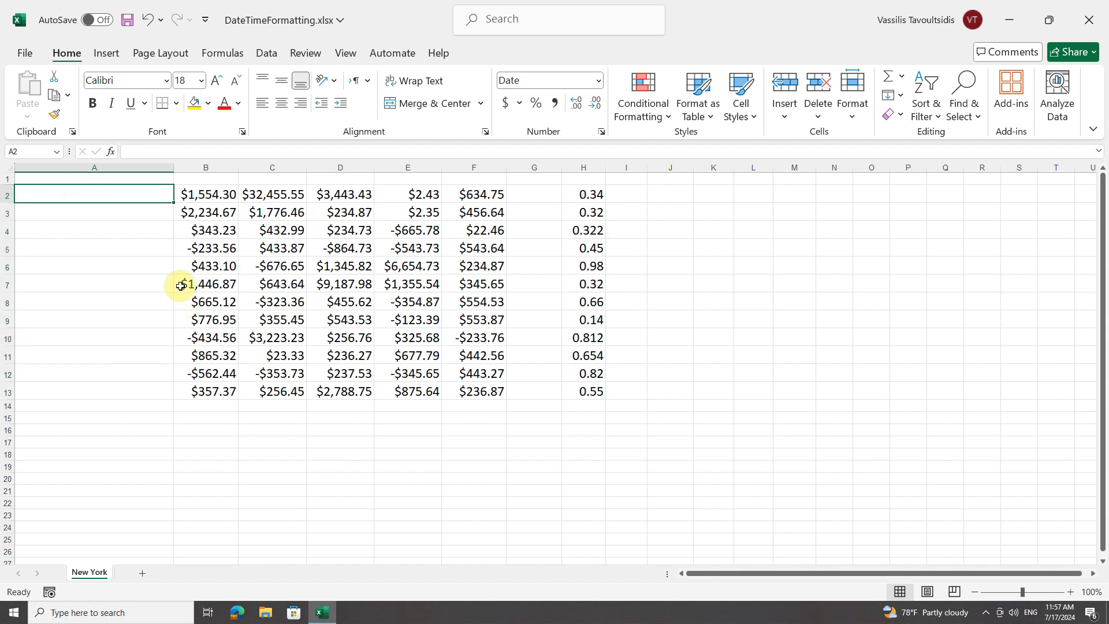
pyautogui.write('5600')
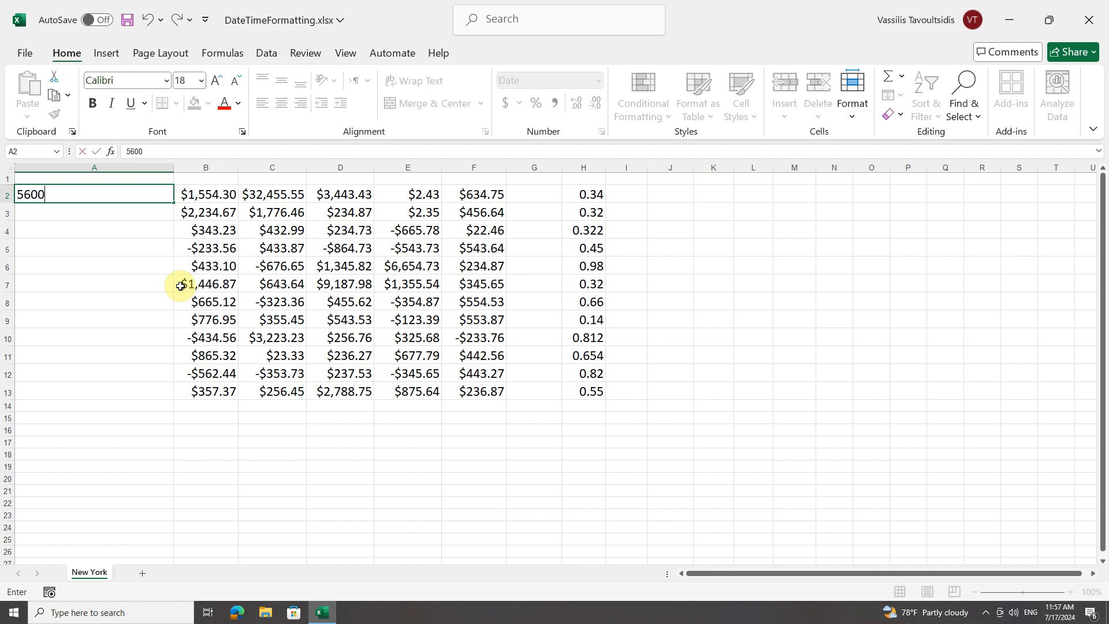
pyautogui.press('Return')
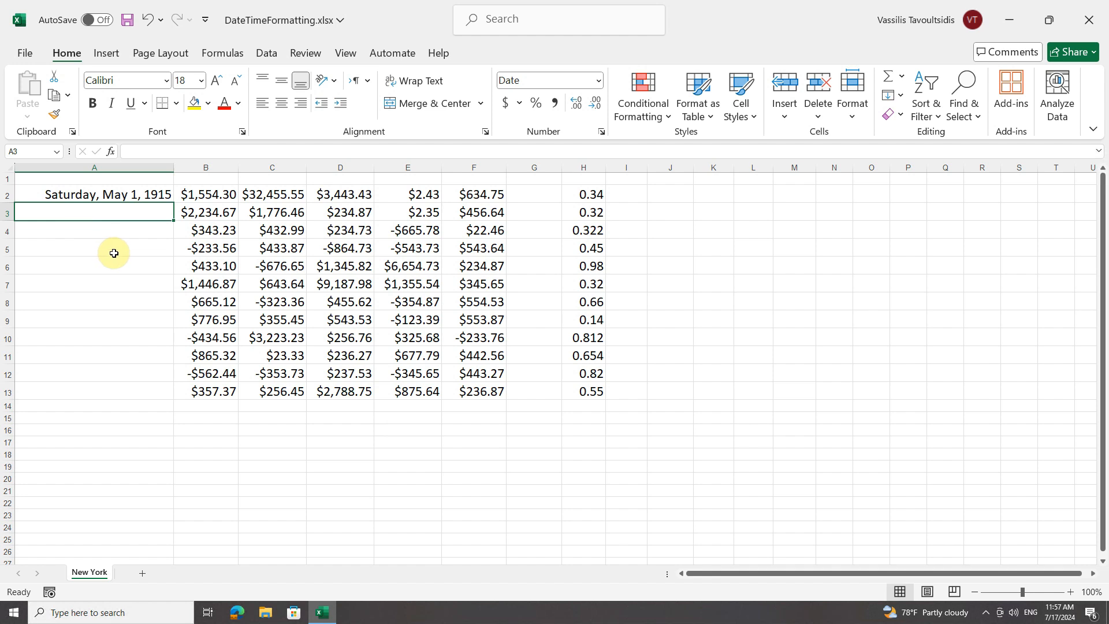
# Step: Enter 1 in A3 and 2 in A4
pyautogui.write('1')
pyautogui.press('Return')
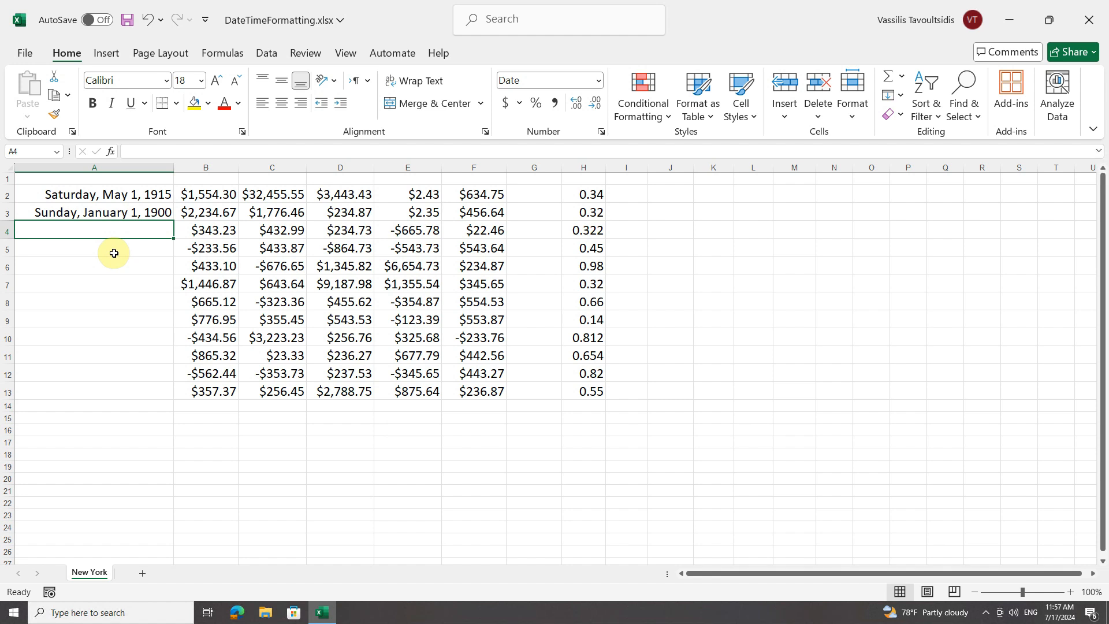
pyautogui.write('2')
pyautogui.press('Return')
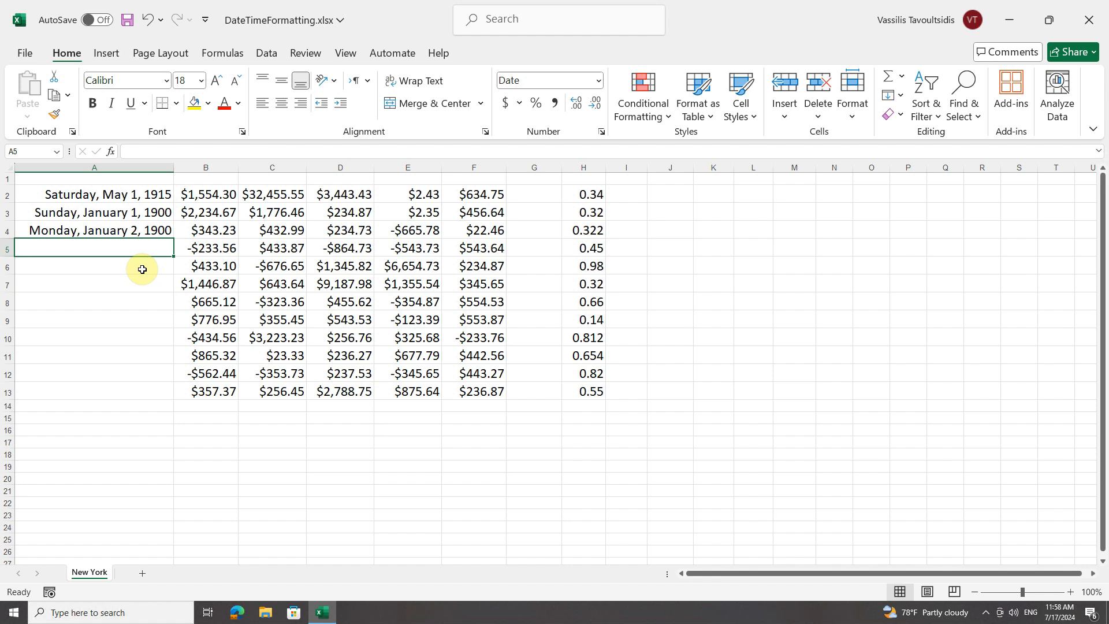
# Step: Enter the date 6/15/2023 in the currency-formatted cell B2
pyautogui.click(203, 196)
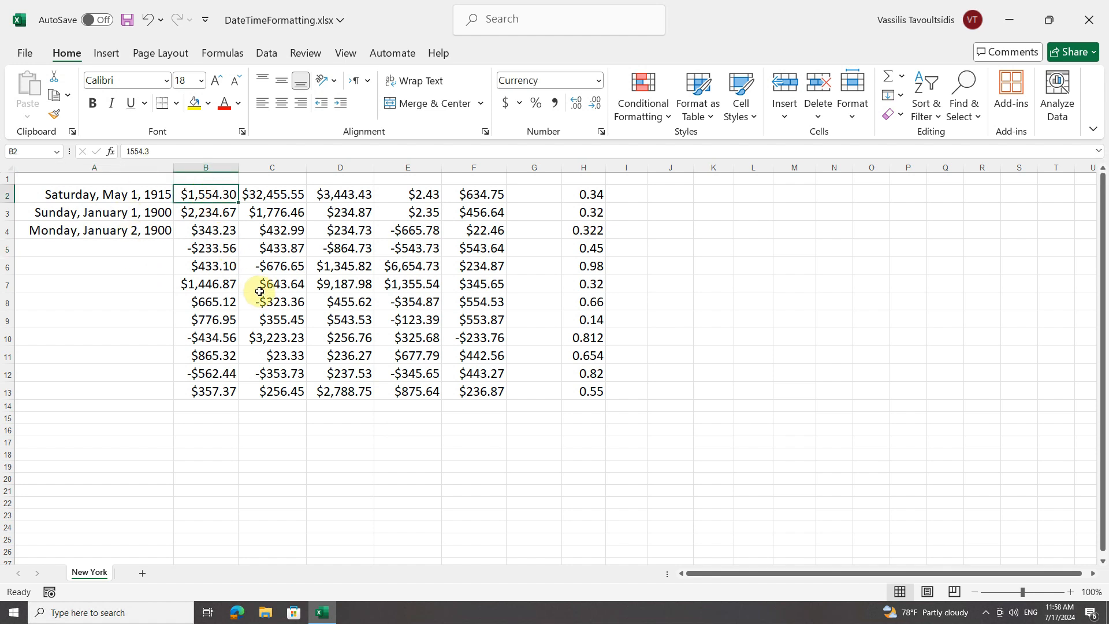
pyautogui.write('6/15')
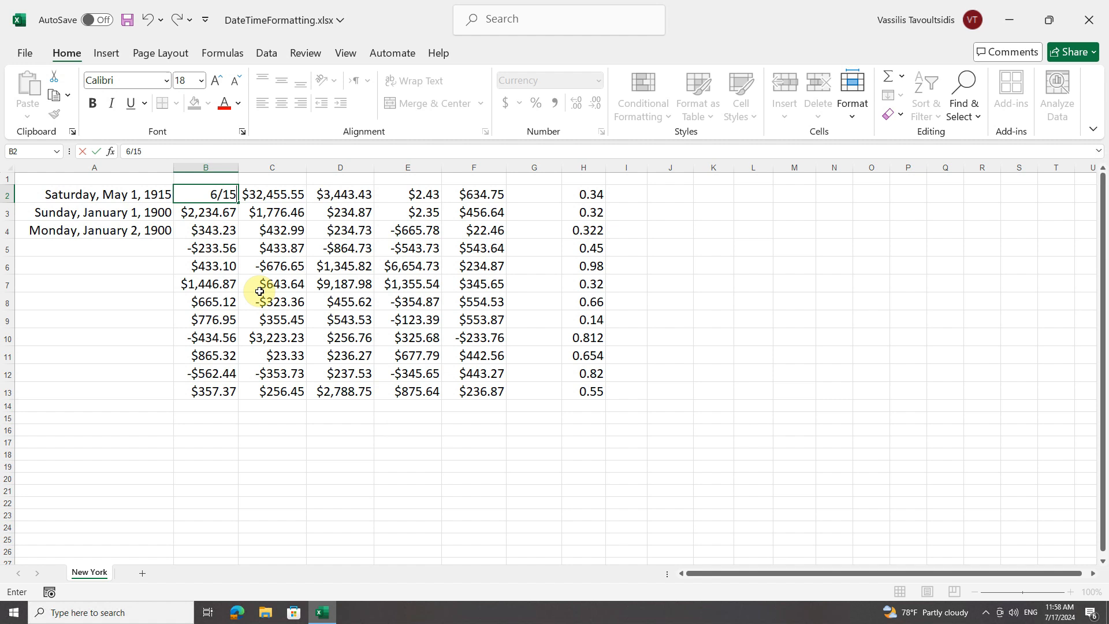
pyautogui.write('/2023')
pyautogui.press('Return')
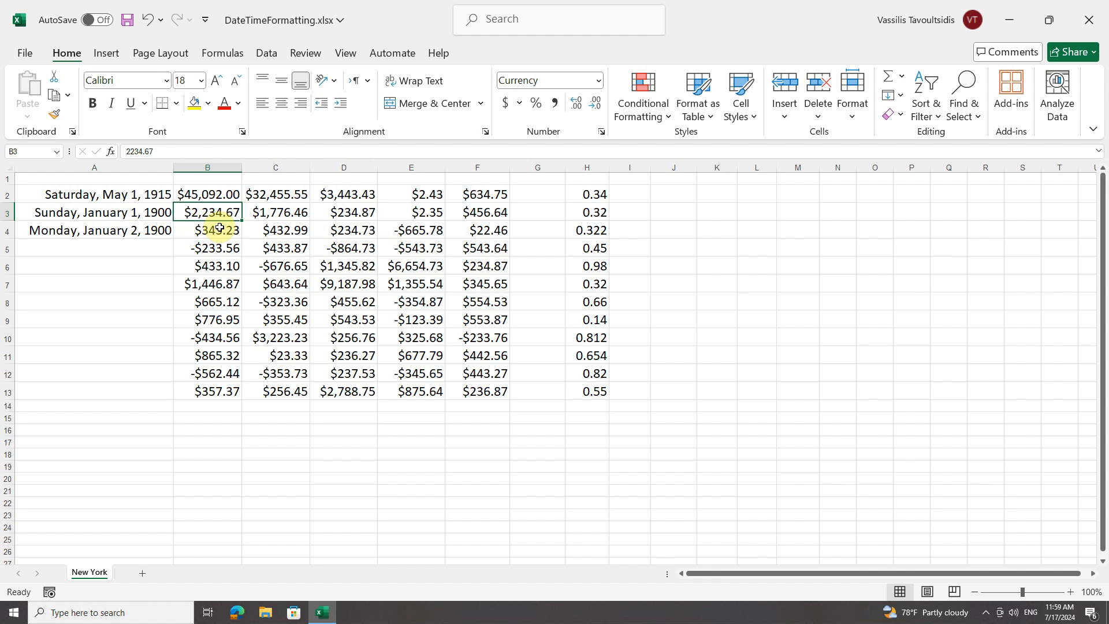
# Step: Replace the contents of B2 with the person's first name
pyautogui.click(223, 194)
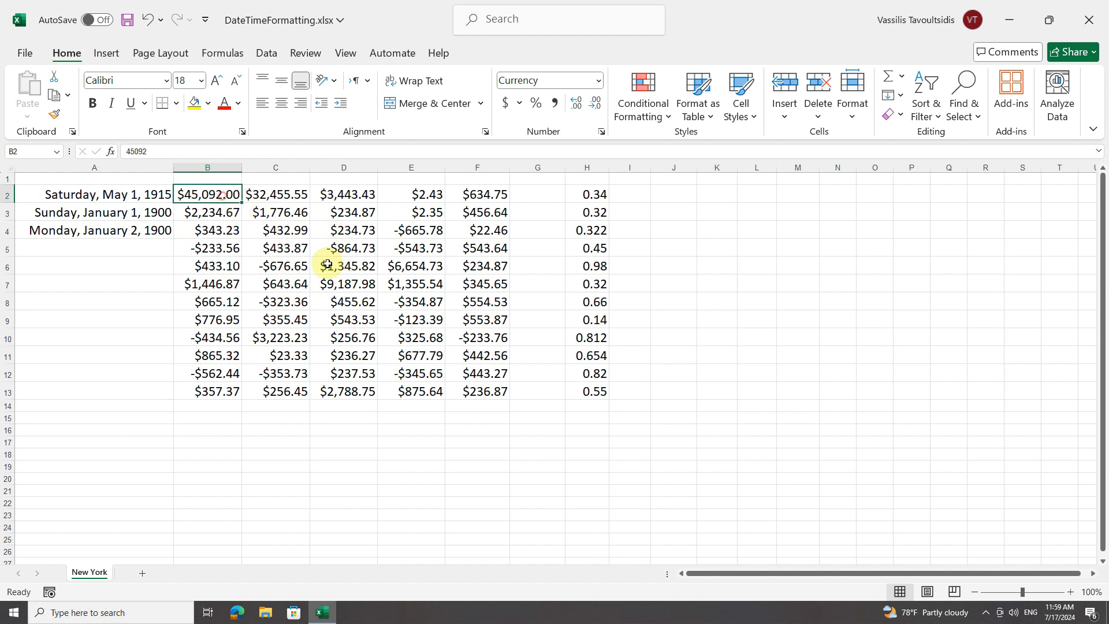
pyautogui.write('Vasilis')
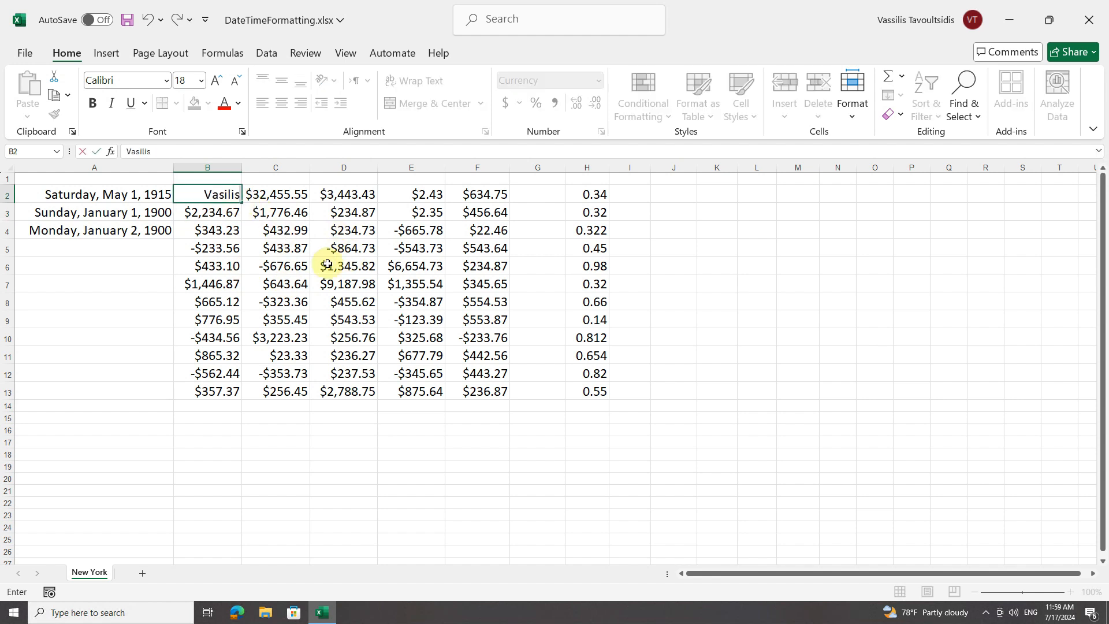
pyautogui.press('Return')
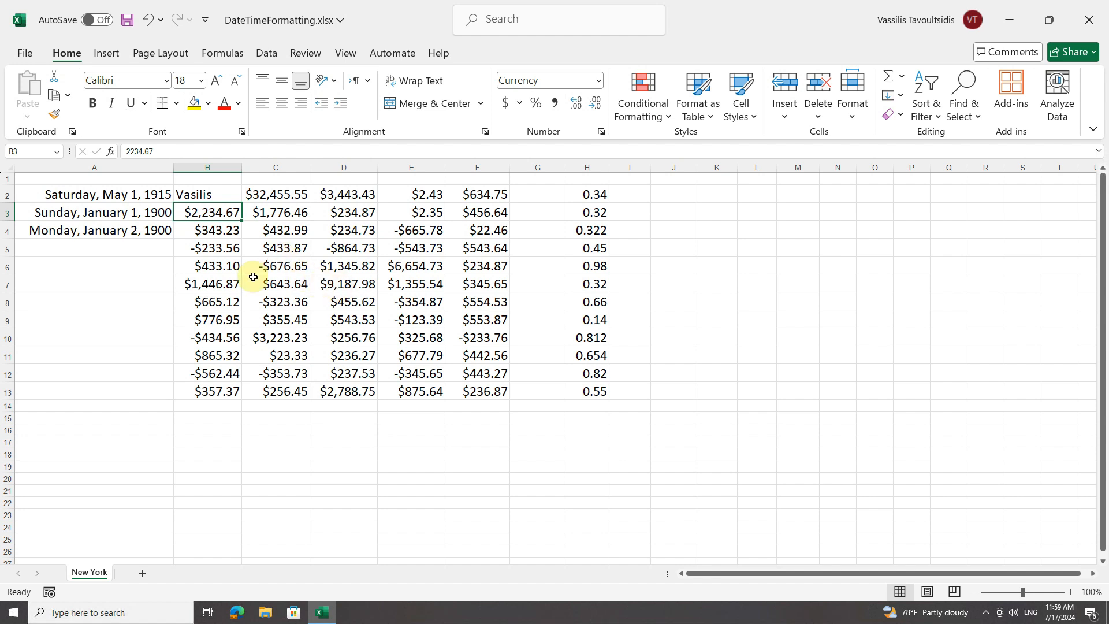
# Step: Set the number format of A2:A4 to General, then select B2
pyautogui.moveTo(94, 194); pyautogui.dragTo(86, 226)
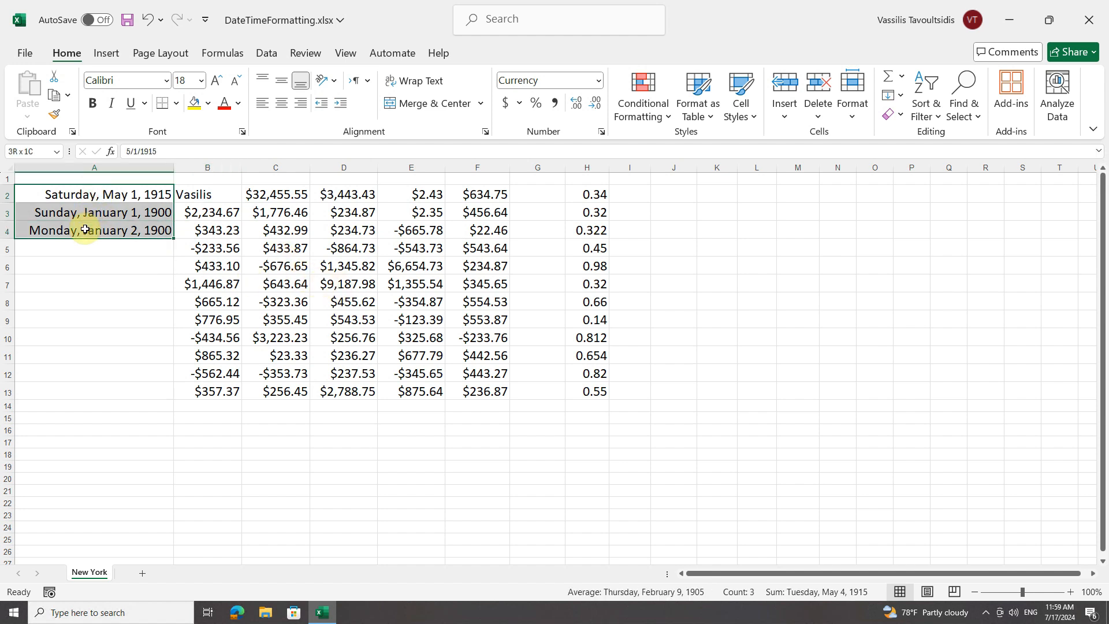
pyautogui.click(601, 131)
pyautogui.click(414, 242)
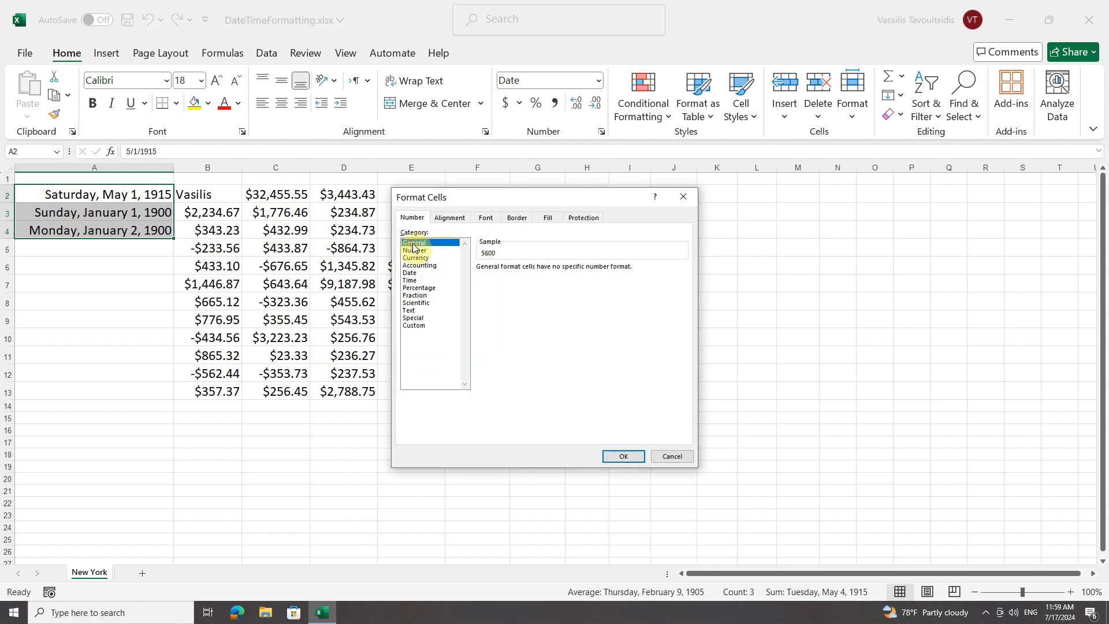
pyautogui.click(616, 456)
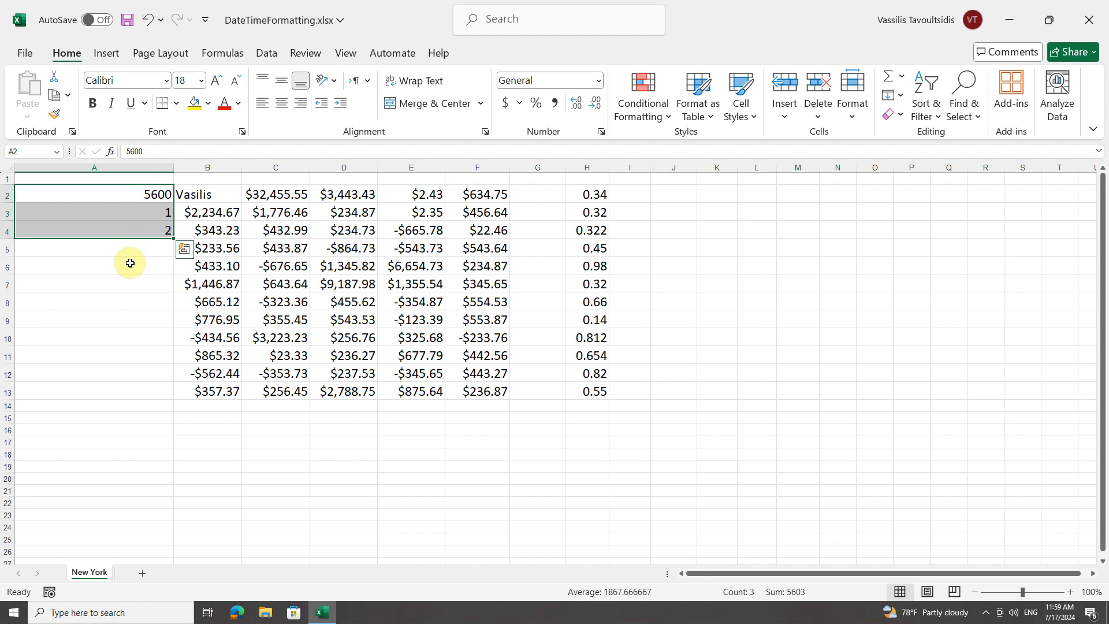
pyautogui.click(220, 195)
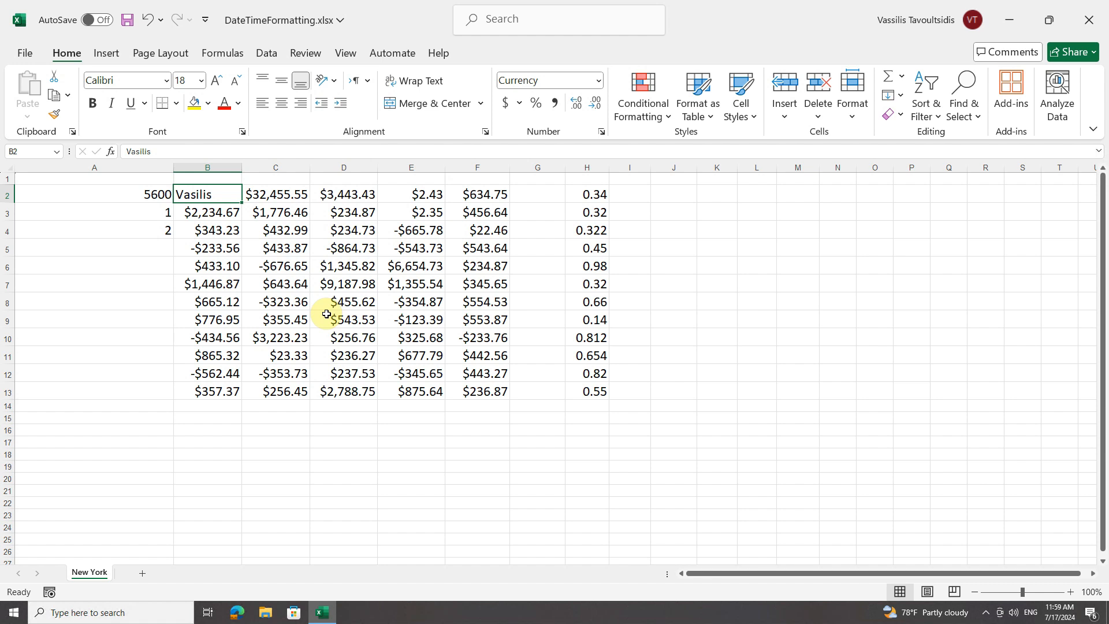
# Step: Enter the date 1/1/2023 in B2 and apply the Short Date format to the cell
pyautogui.write('1/1/')
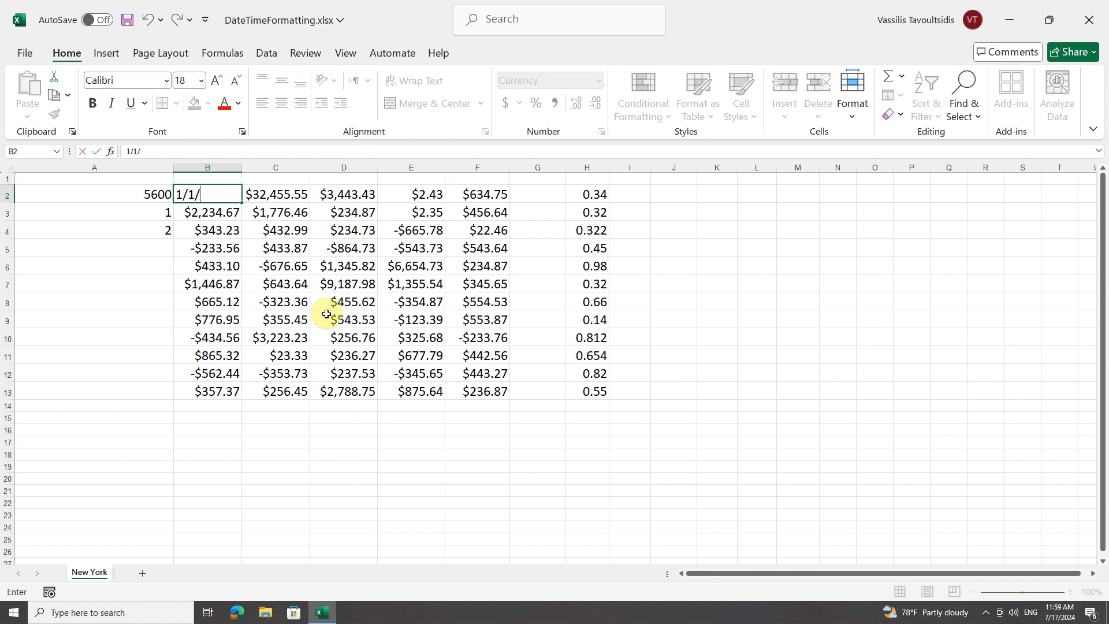
pyautogui.write('2023')
pyautogui.press('Return')
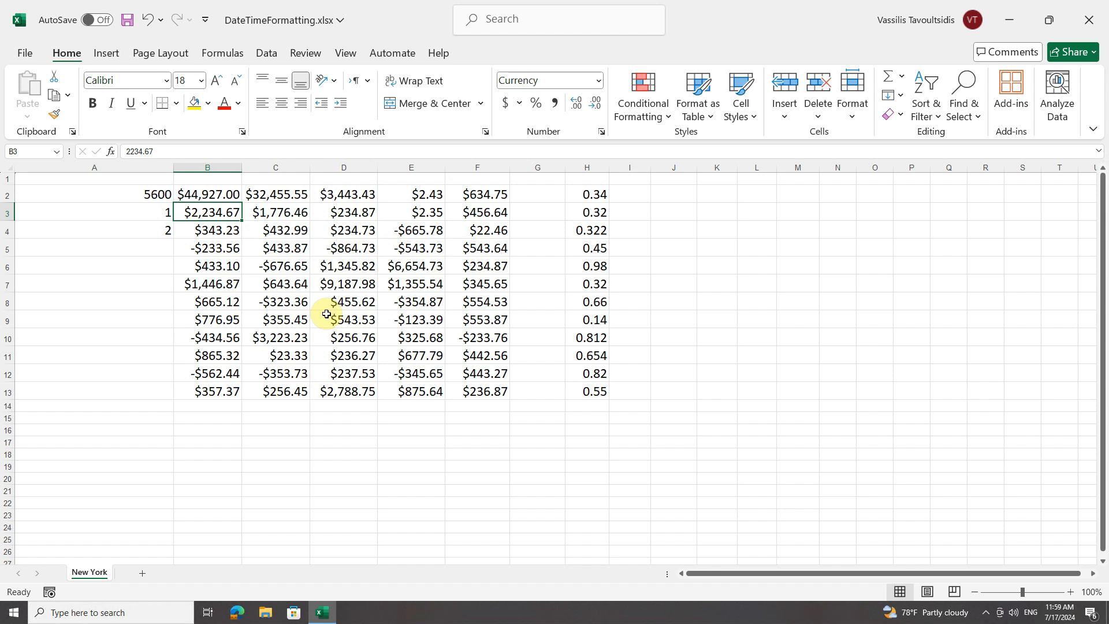
pyautogui.click(209, 192)
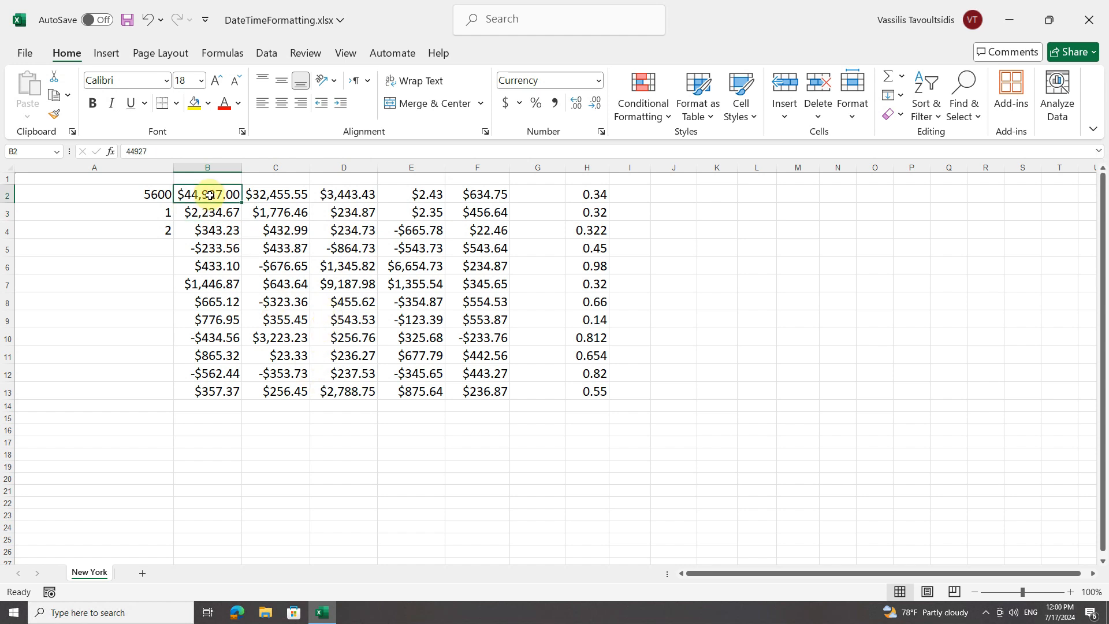
pyautogui.click(600, 82)
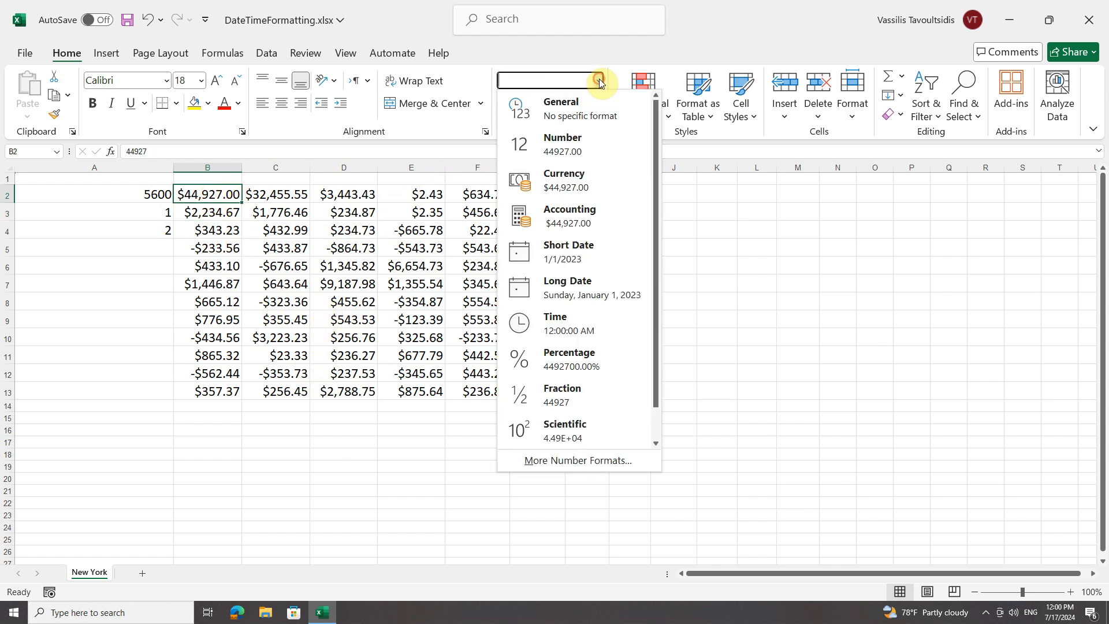
pyautogui.click(569, 257)
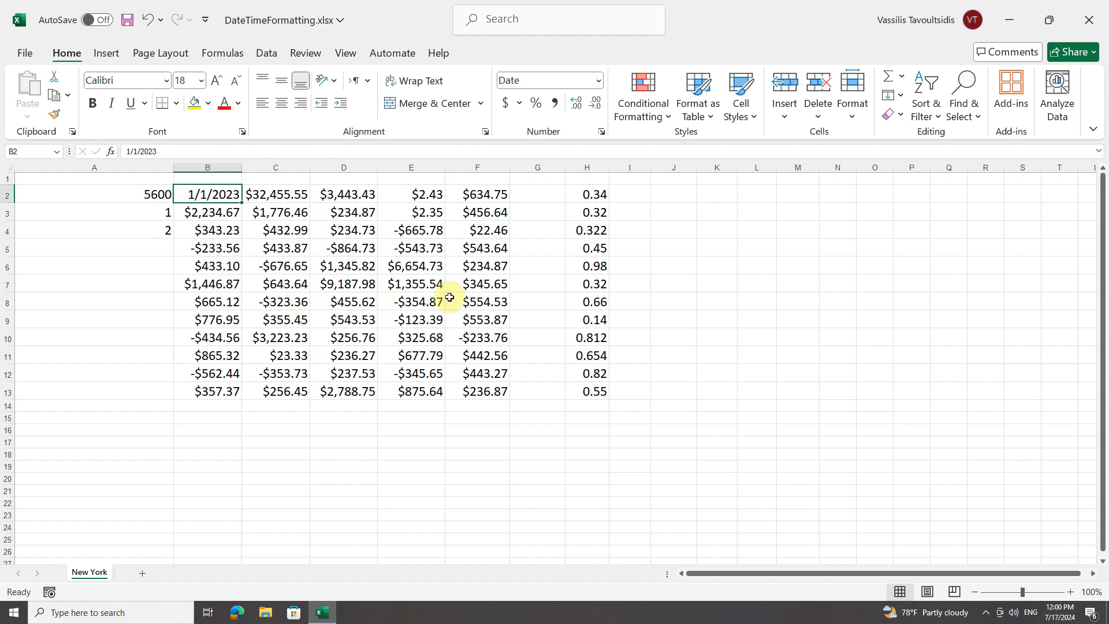
# Step: Clear only the formats from F2:F13, keeping the cell values
pyautogui.moveTo(470, 190); pyautogui.dragTo(482, 389)
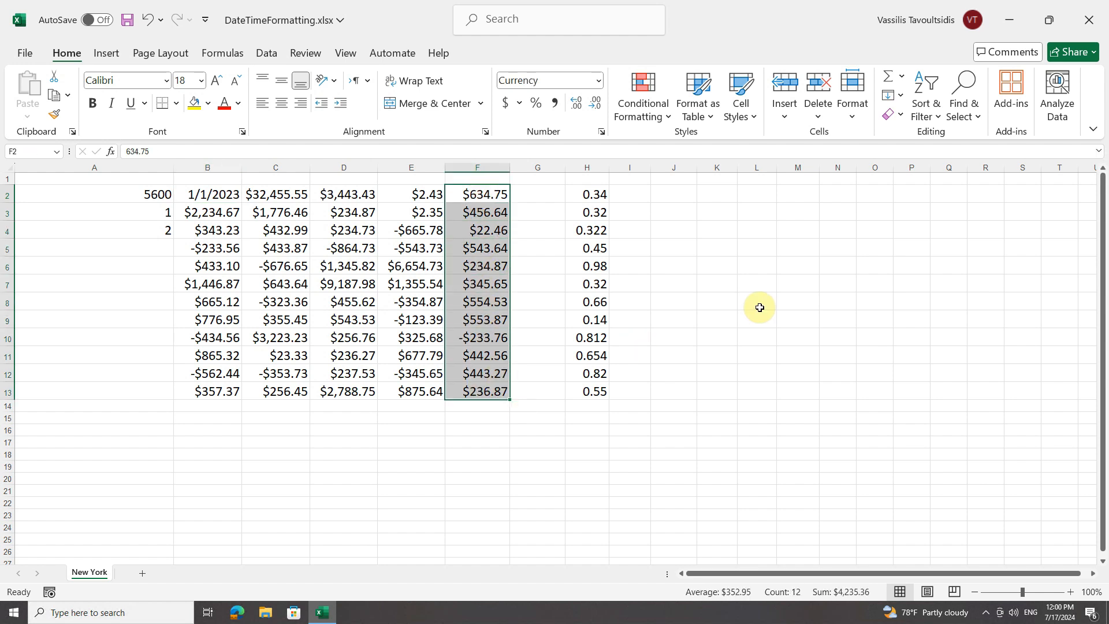
pyautogui.click(893, 115)
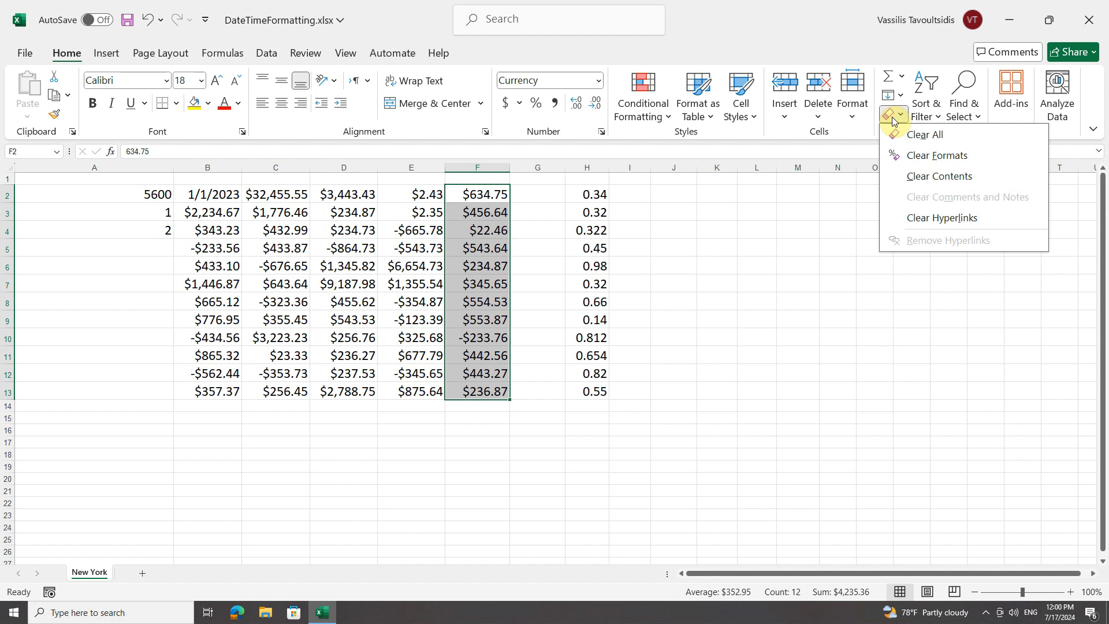
pyautogui.click(922, 156)
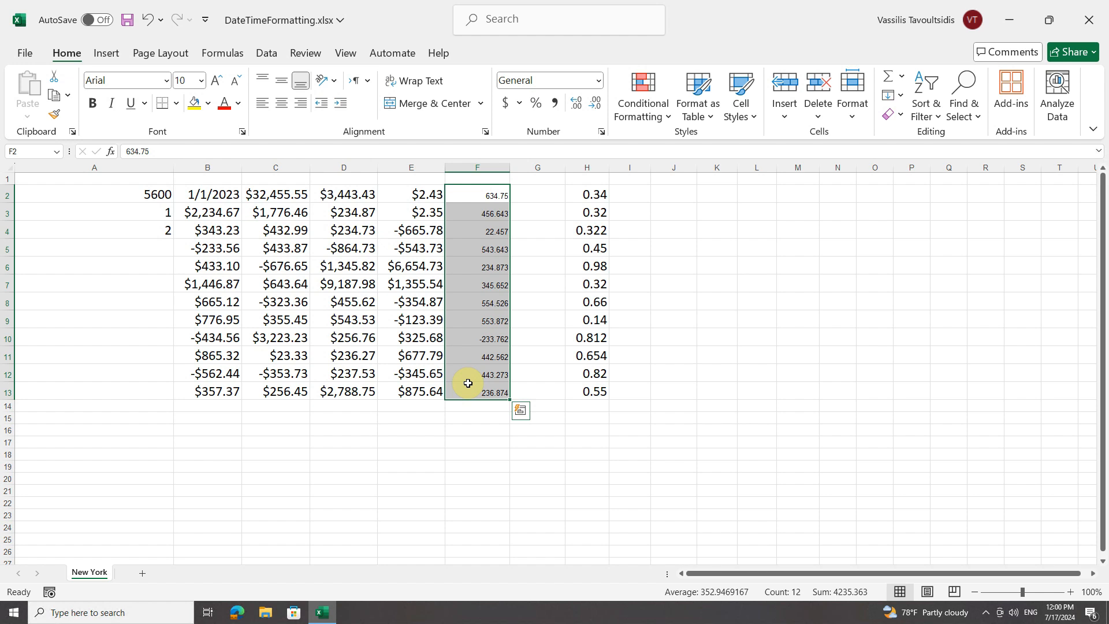
# Step: Enter the date 12/29/2024 in the unformatted cell F2
pyautogui.click(478, 194)
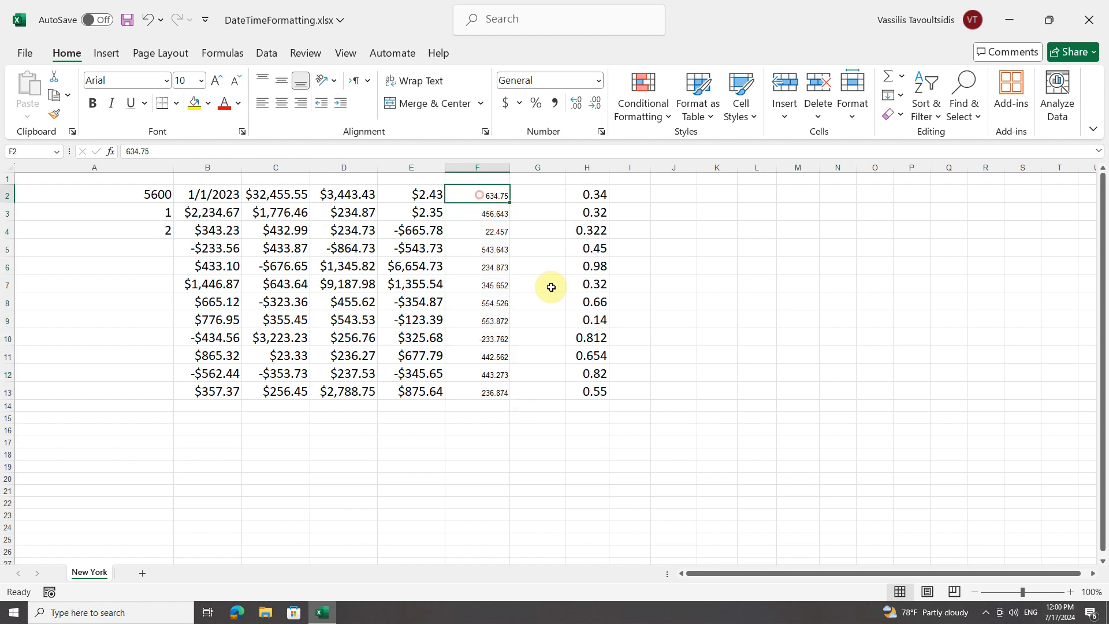
pyautogui.write('12/')
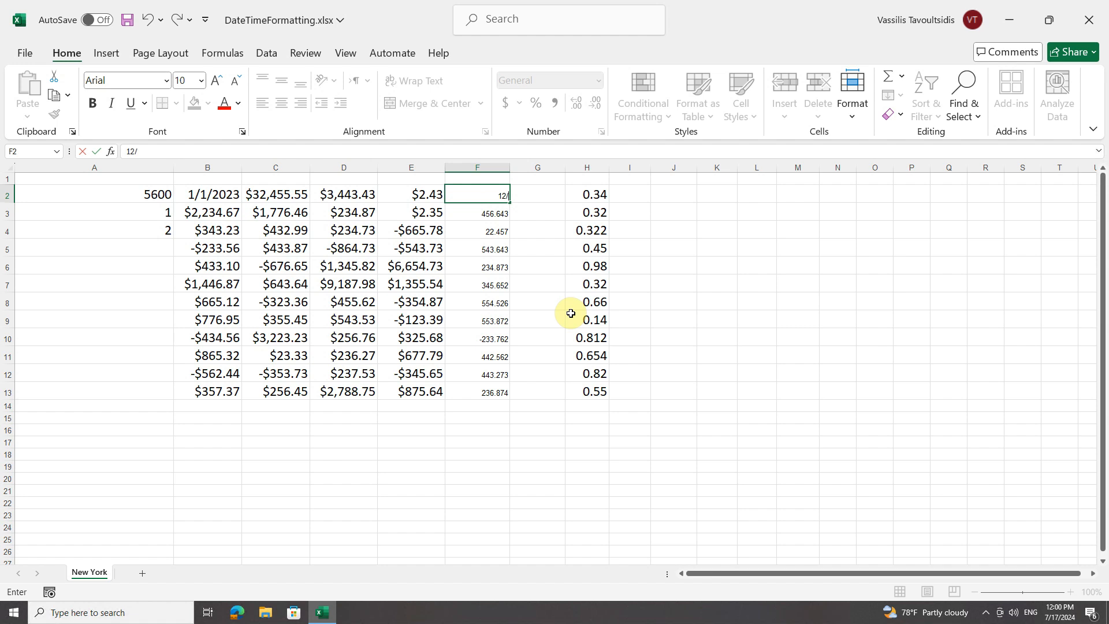
pyautogui.write('29/2024')
pyautogui.press('Return')
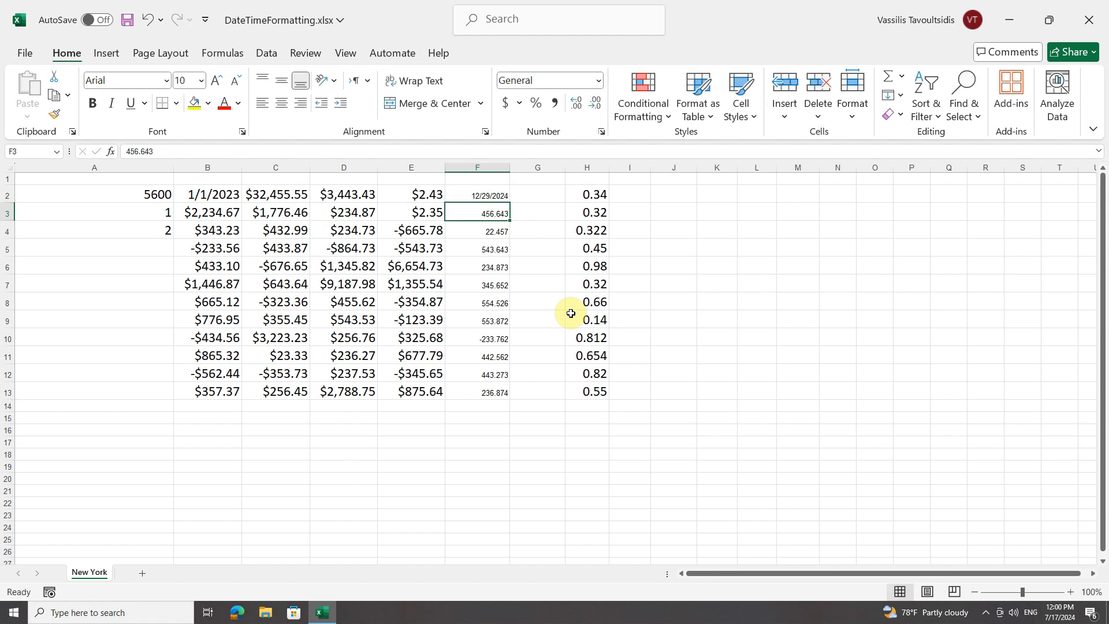
# Step: Clear both the contents and the formatting of F2 with Clear All
pyautogui.click(486, 196)
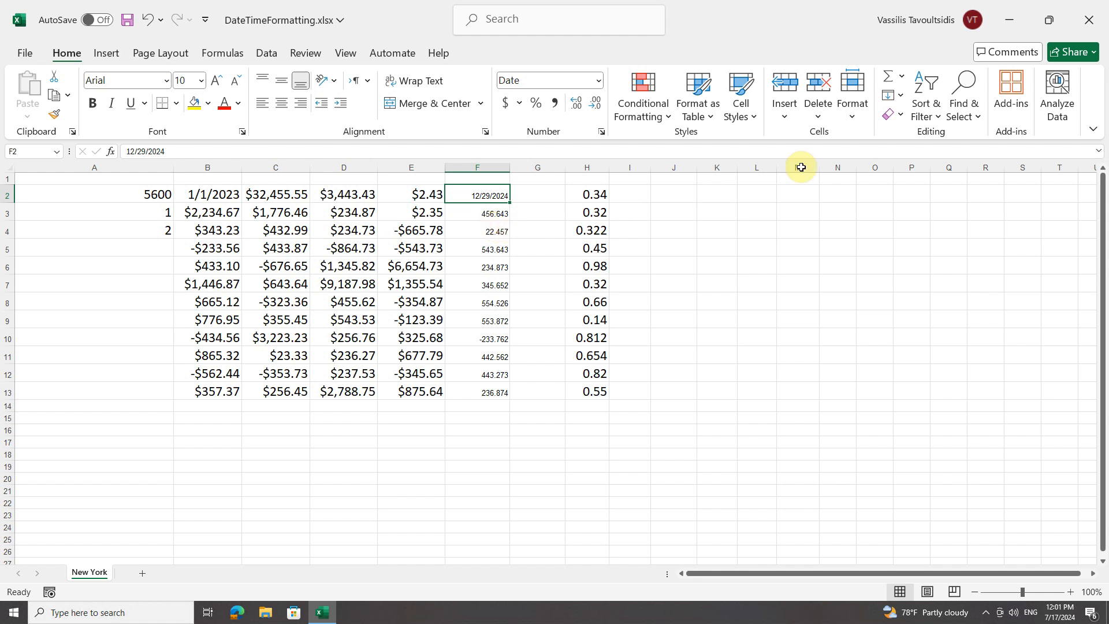
pyautogui.click(899, 115)
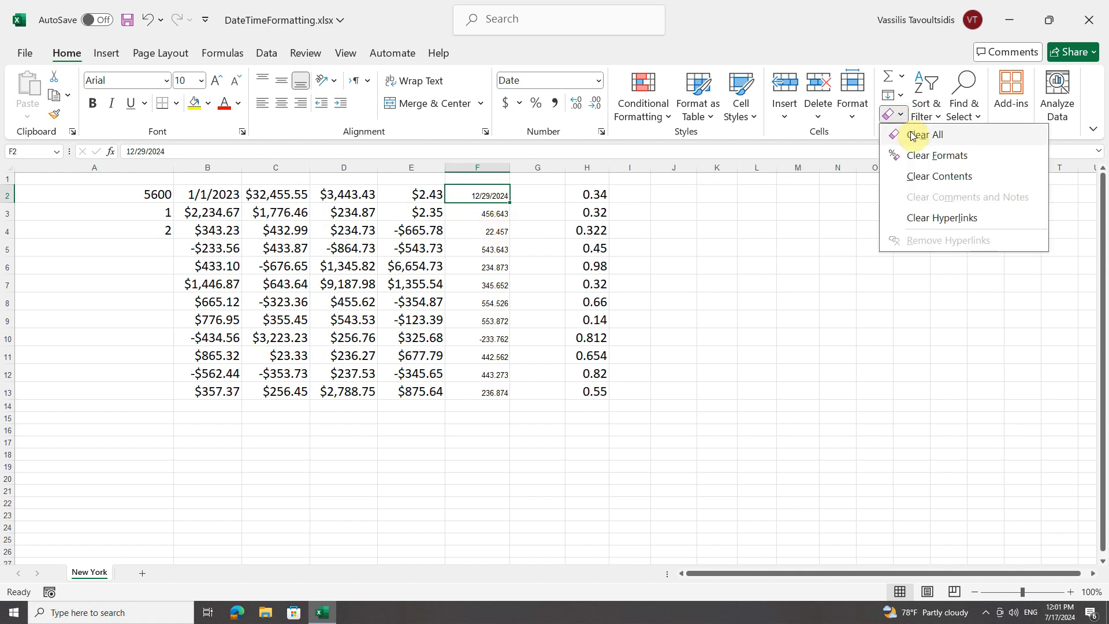
pyautogui.click(962, 134)
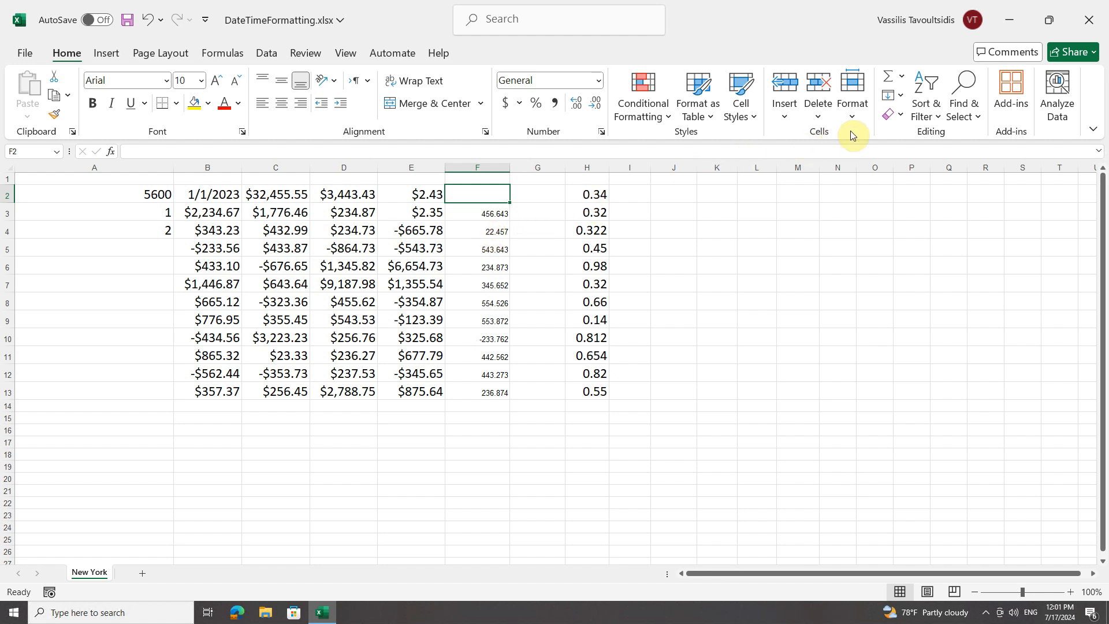
pyautogui.click(893, 114)
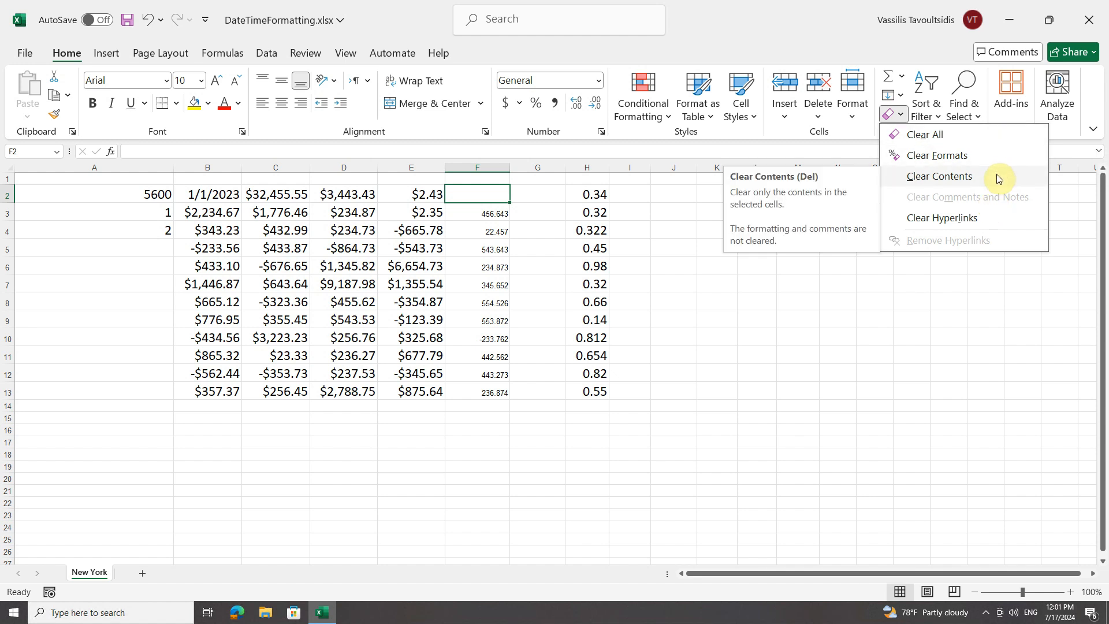
pyautogui.click(923, 135)
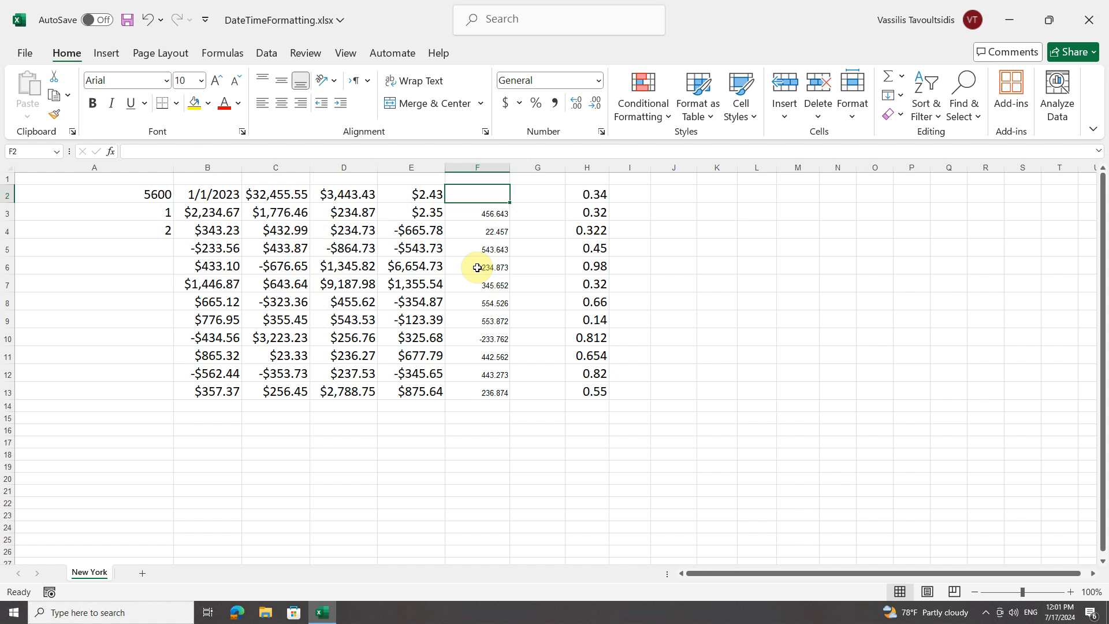
# Step: Enter the time 17:00 in the empty cell G2
pyautogui.click(525, 197)
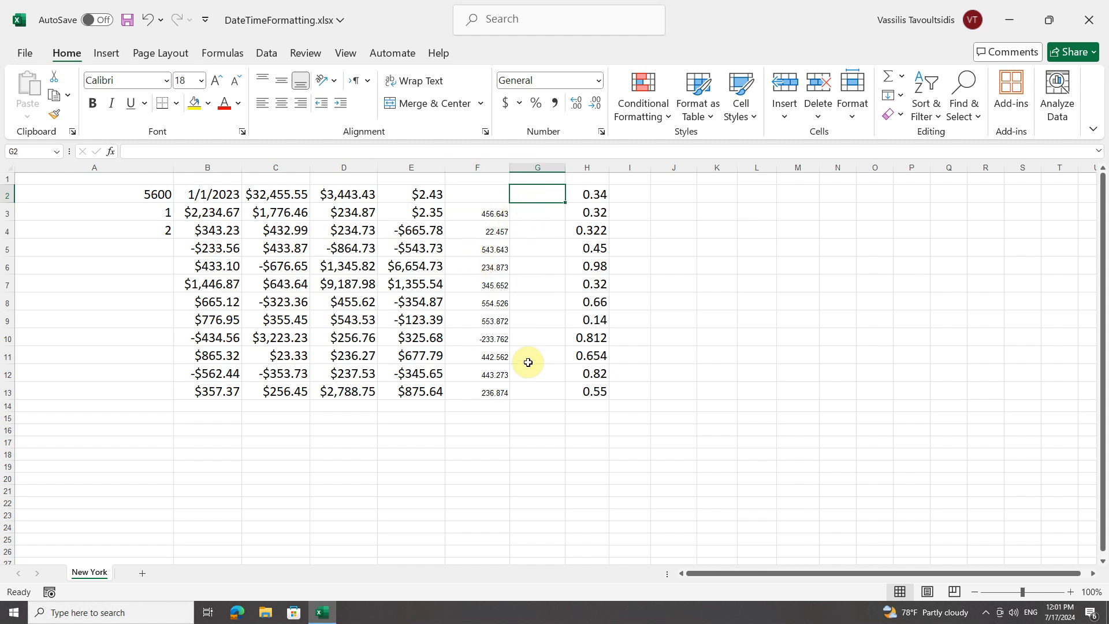
pyautogui.write('17:00')
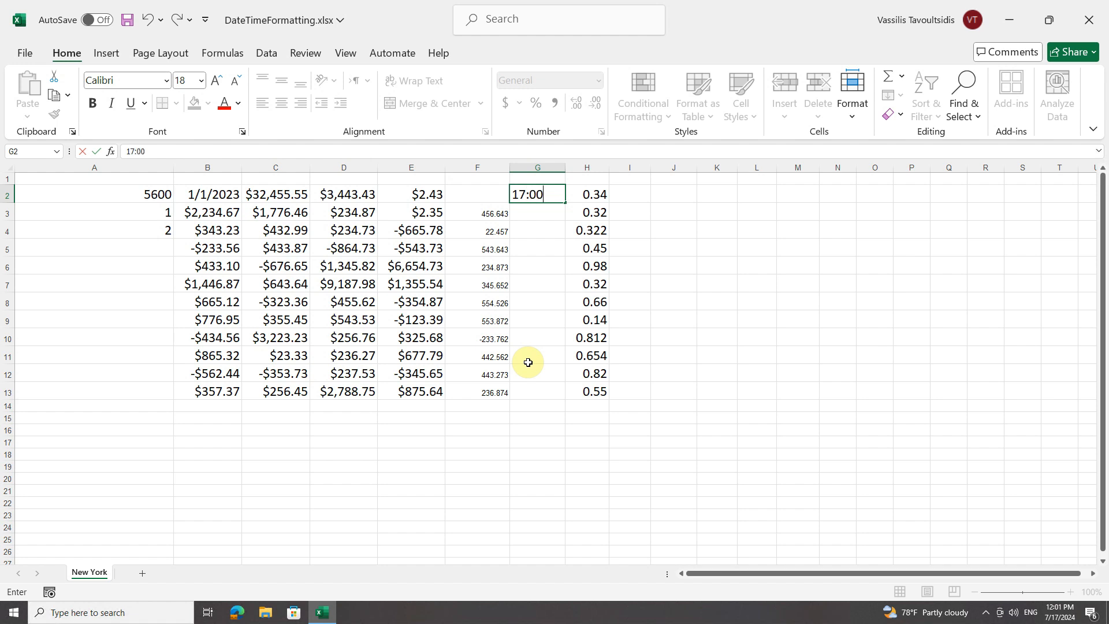
pyautogui.press('Return')
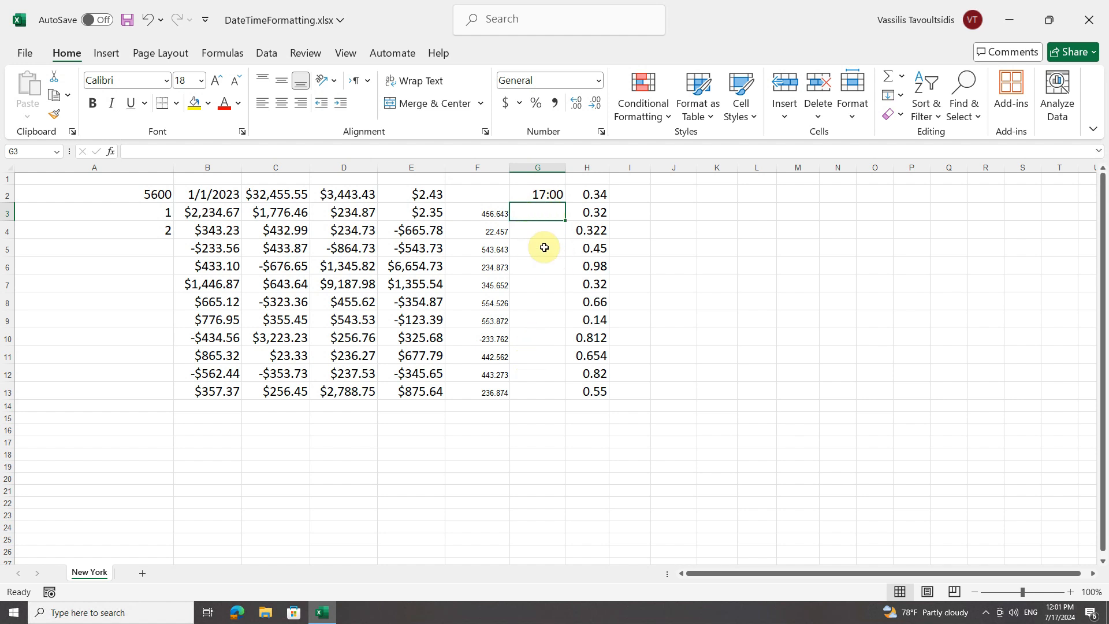
# Step: Format G2 with the Time type 1:30:55 PM and autofit the width of column G
pyautogui.click(530, 193)
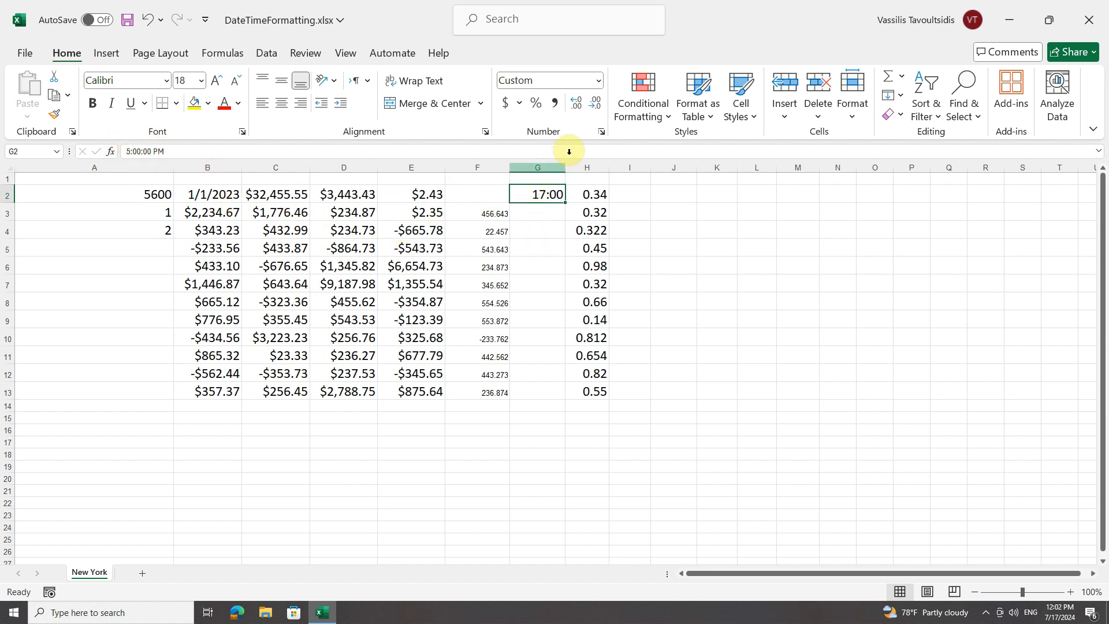
pyautogui.click(602, 131)
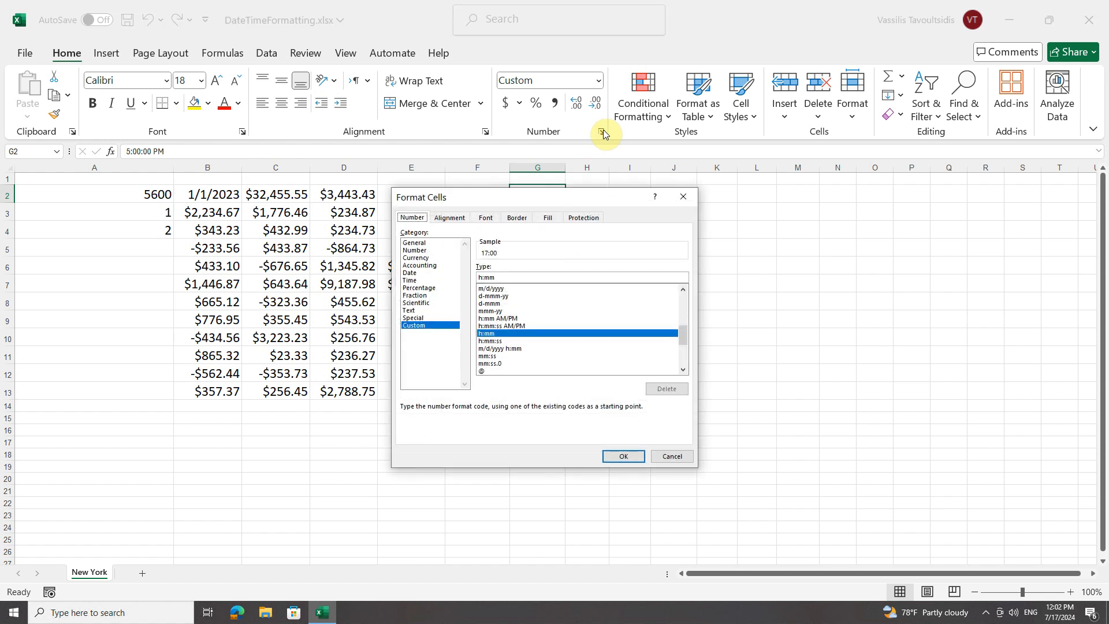
pyautogui.click(408, 280)
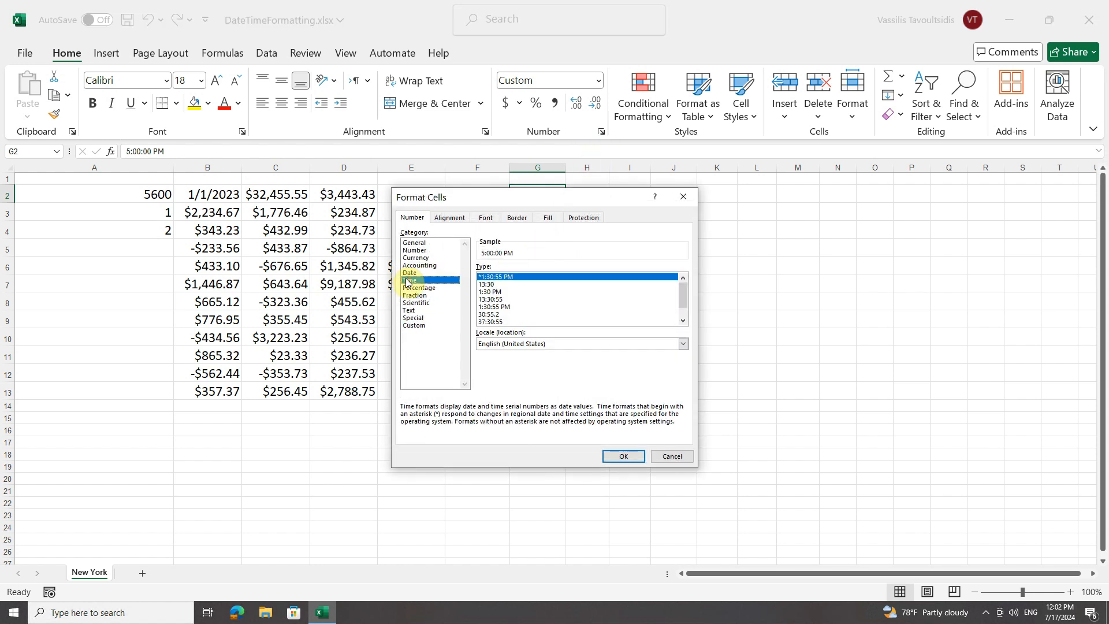
pyautogui.click(493, 307)
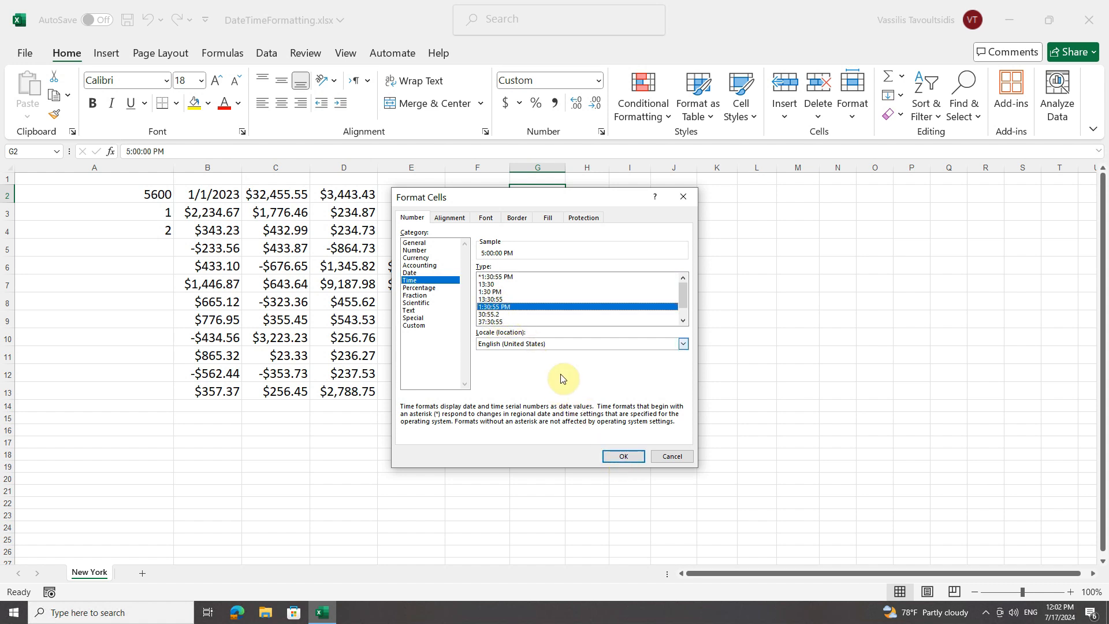
pyautogui.click(619, 457)
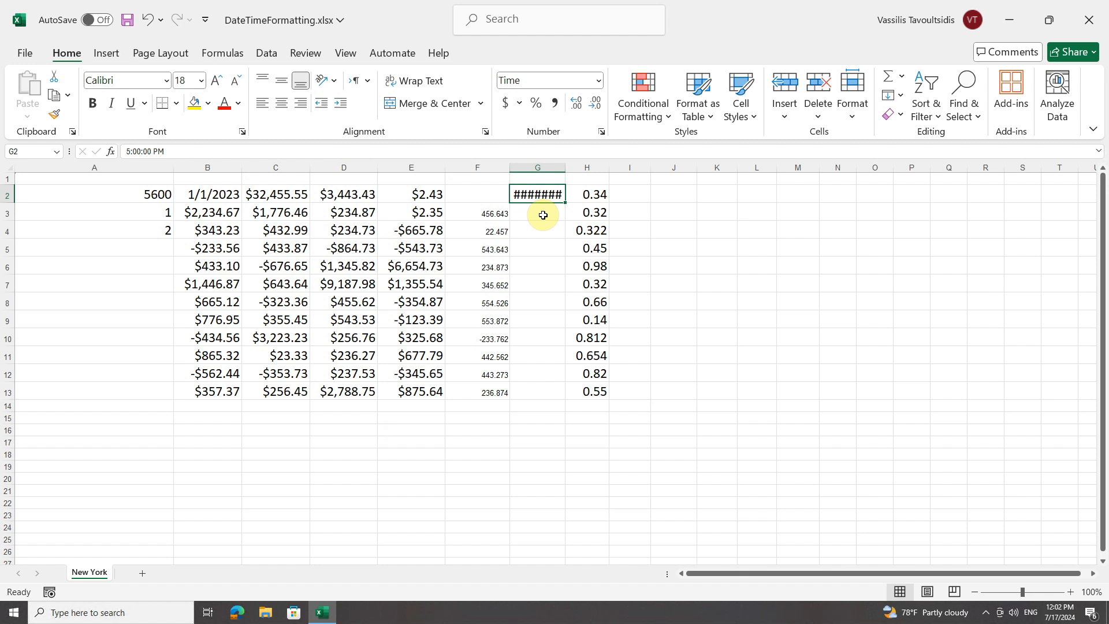
pyautogui.doubleClick(566, 167)
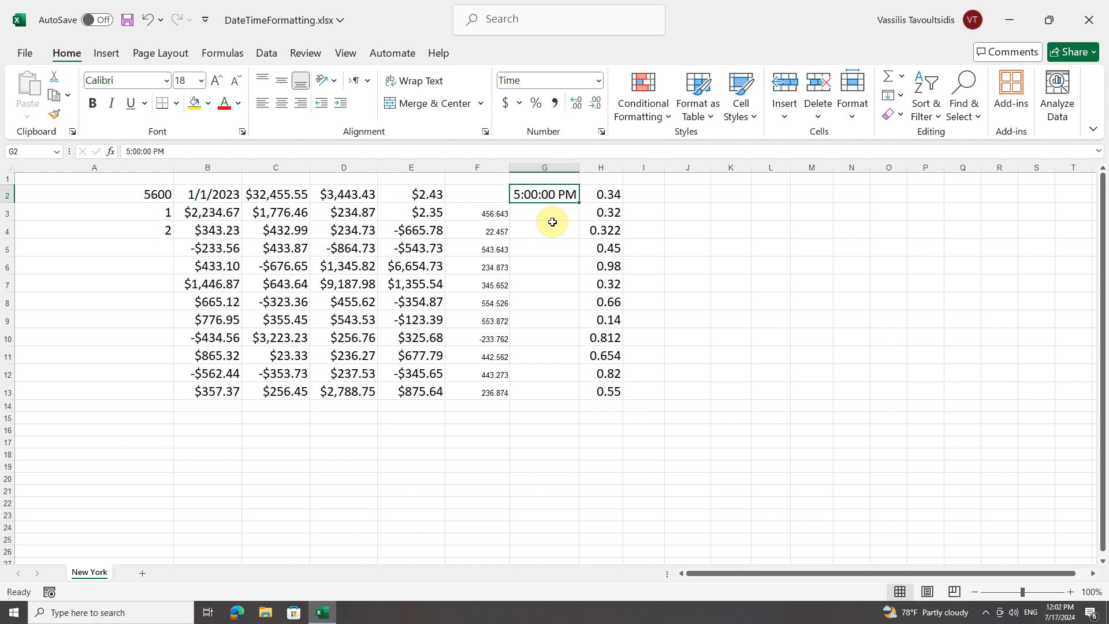
# Step: Change the time format of G2 to the 24-hour type 13:30:55
pyautogui.click(601, 133)
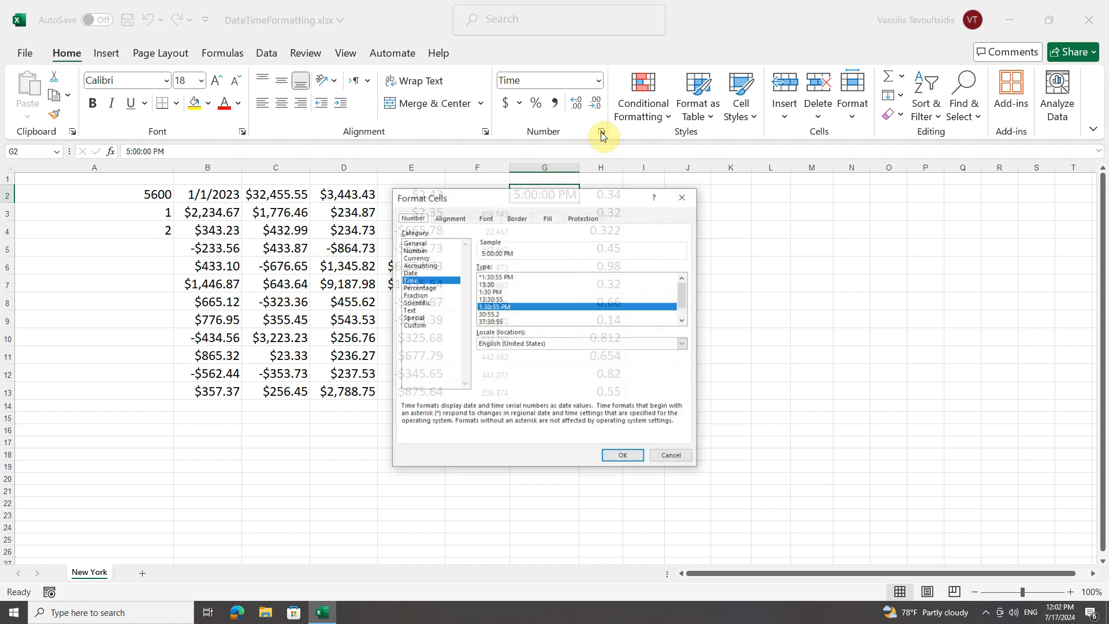
pyautogui.click(490, 299)
pyautogui.click(614, 455)
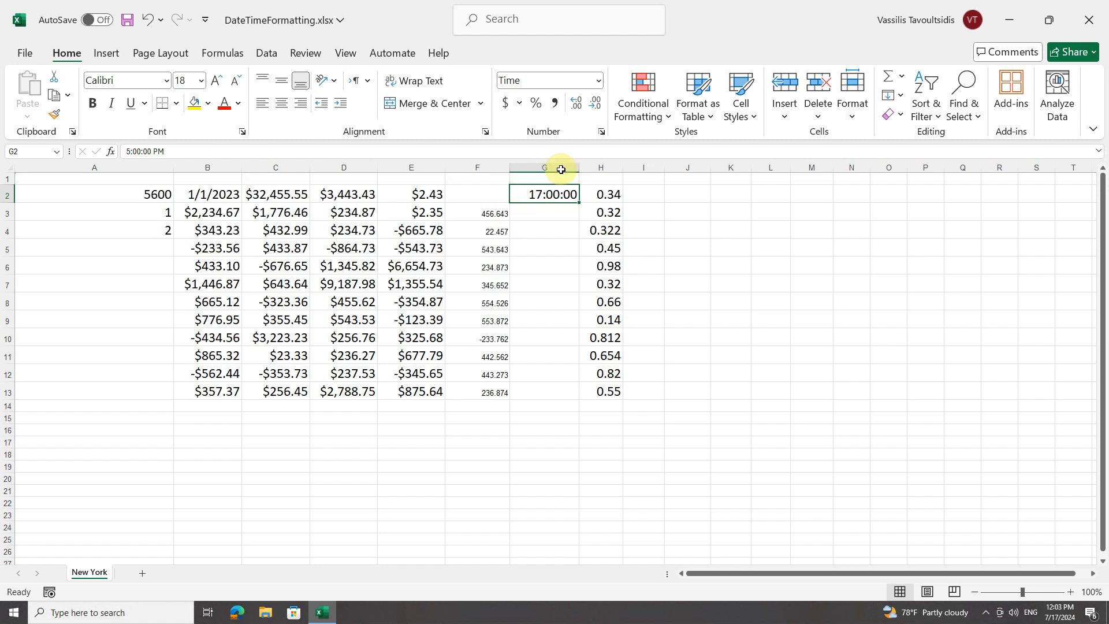
# Step: Apply the Number format to G2 and replace its value with 0.125
pyautogui.click(598, 81)
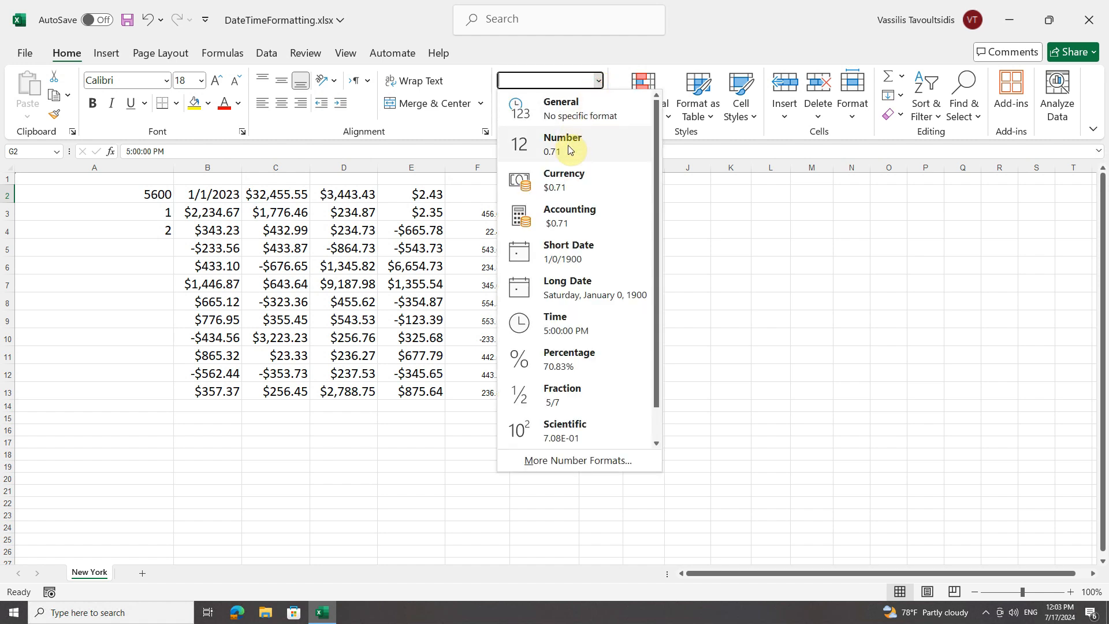
pyautogui.click(570, 145)
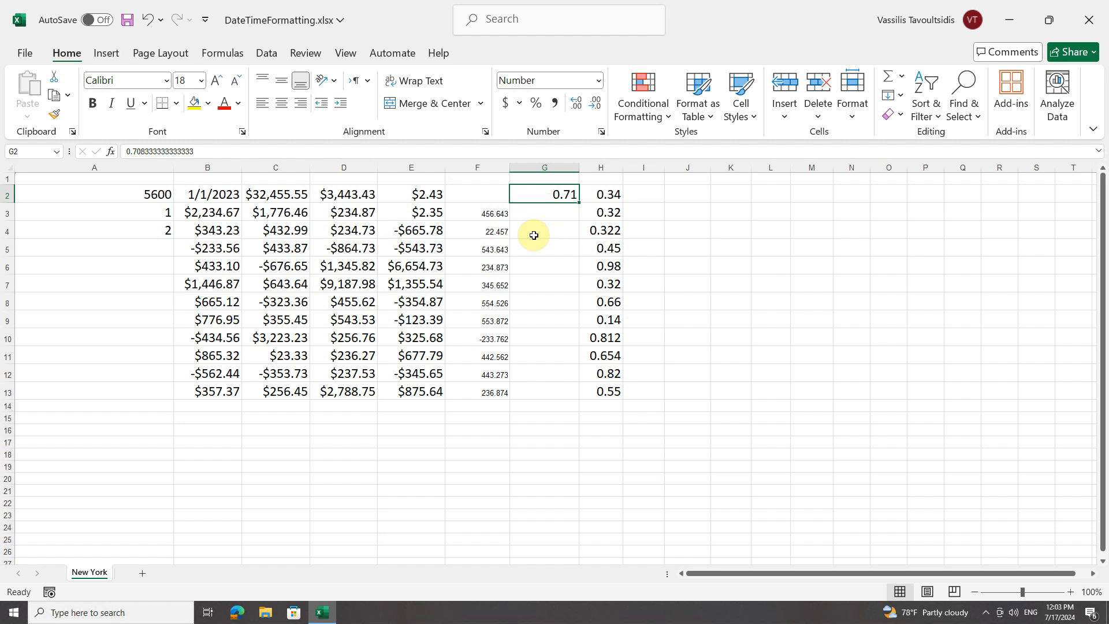
pyautogui.write('0')
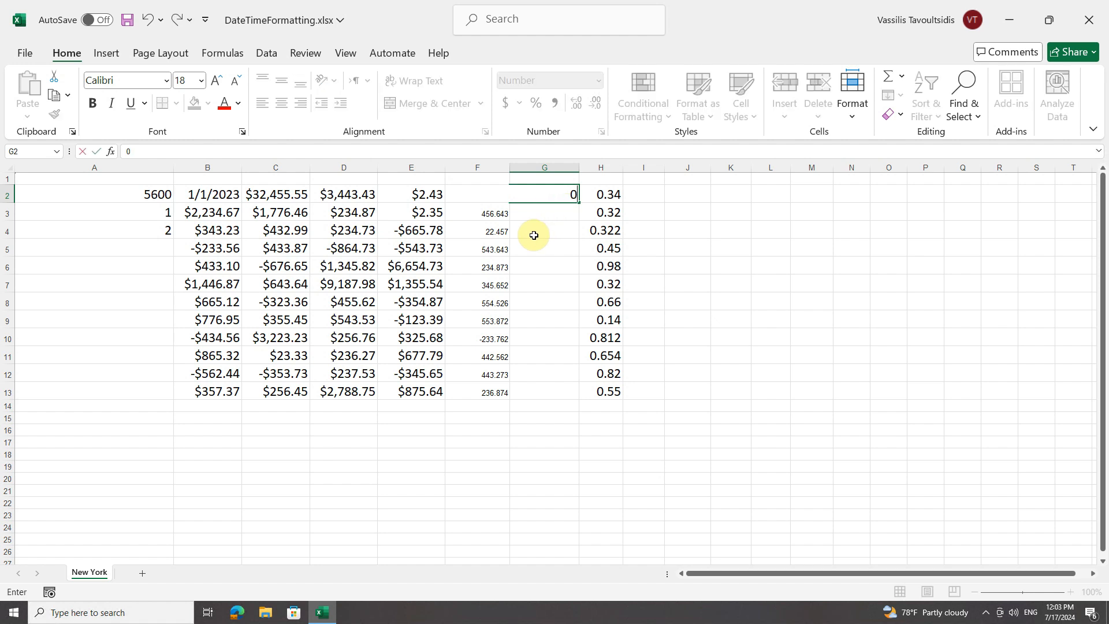
pyautogui.write('.125')
pyautogui.press('Return')
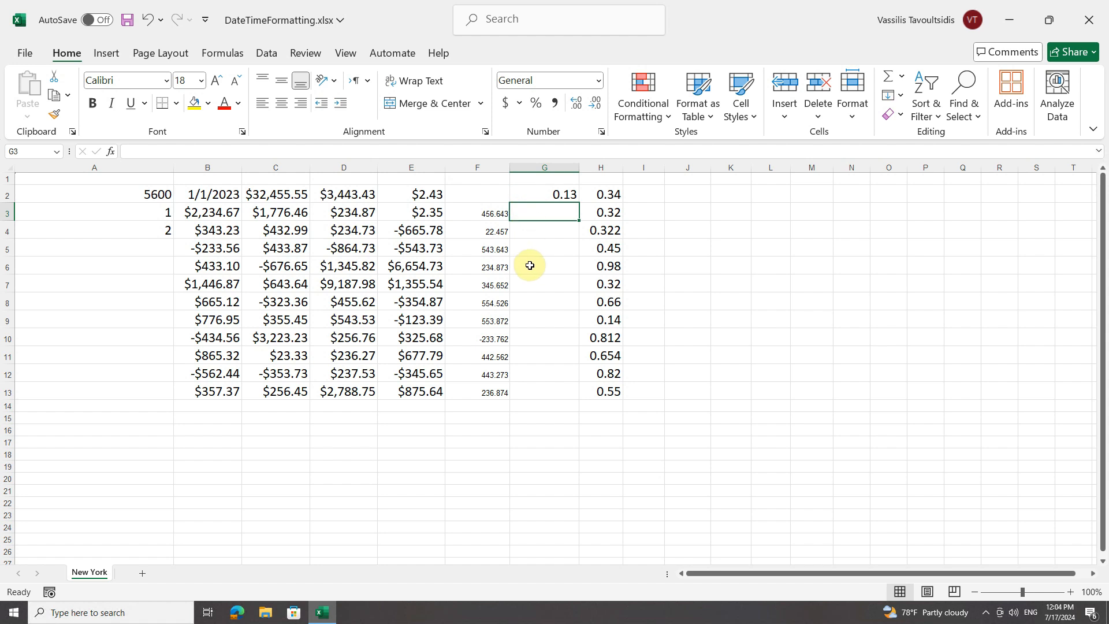
# Step: Apply the Time format to G2 and select the empty cell J2
pyautogui.click(539, 196)
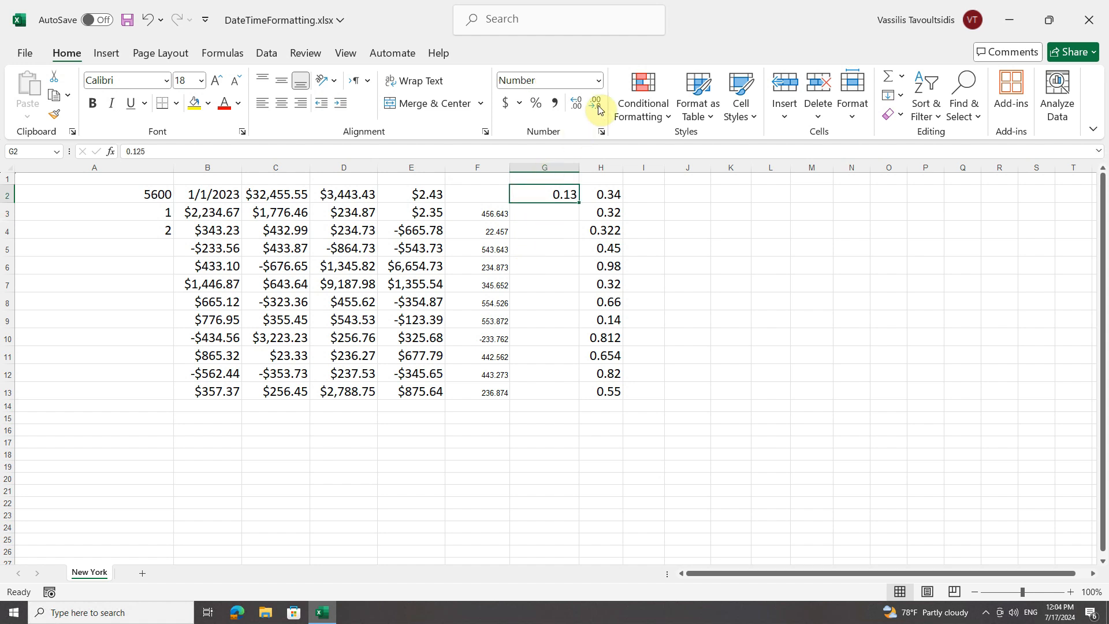
pyautogui.click(598, 80)
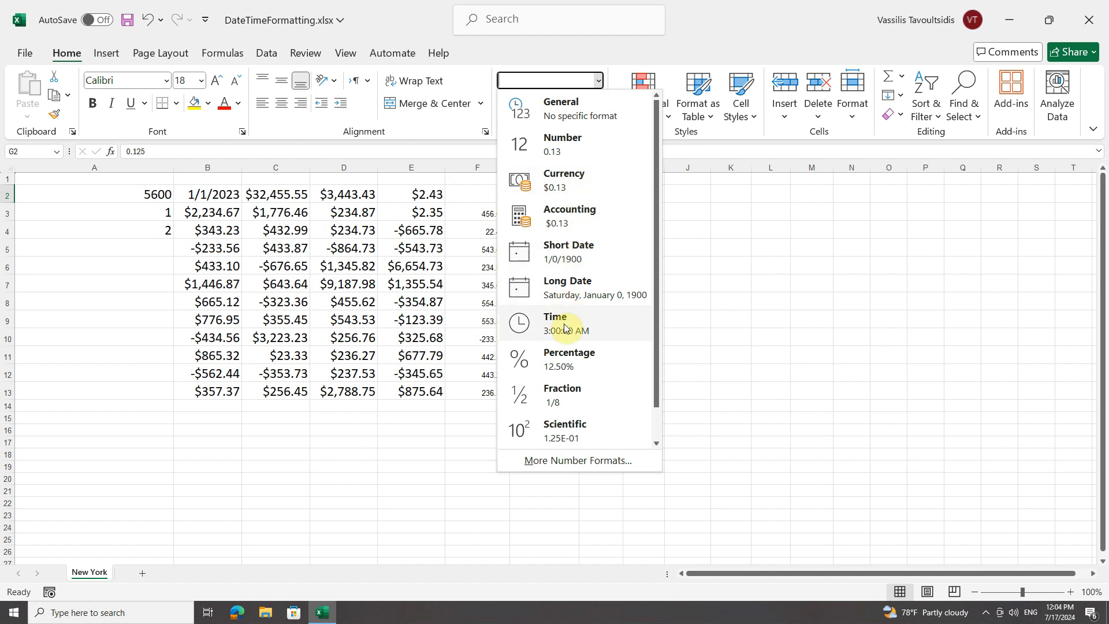
pyautogui.click(537, 323)
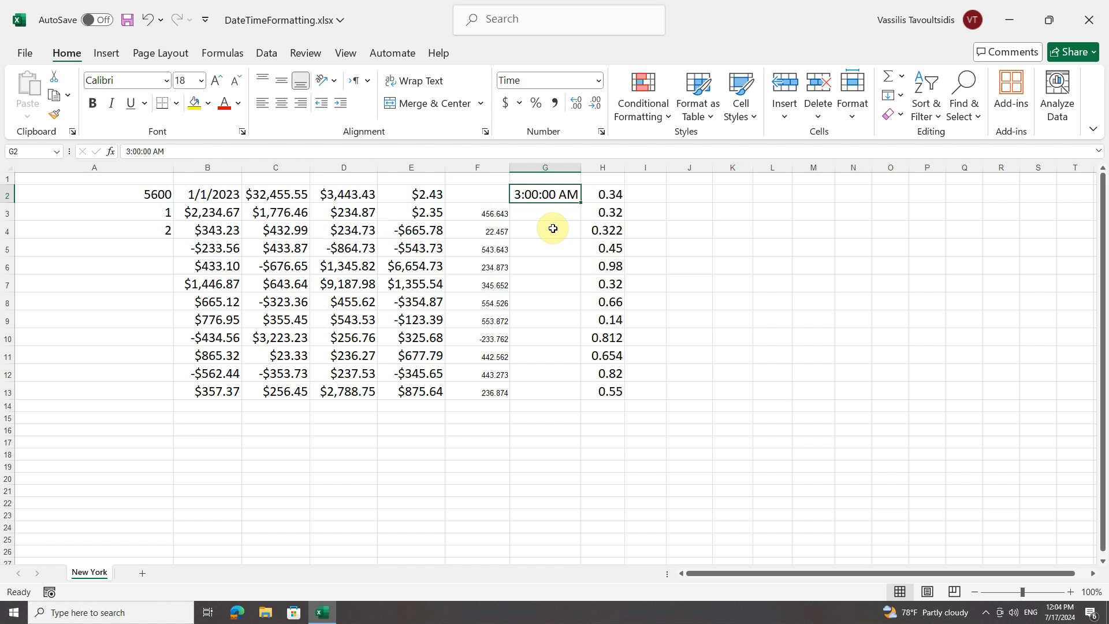
pyautogui.click(684, 193)
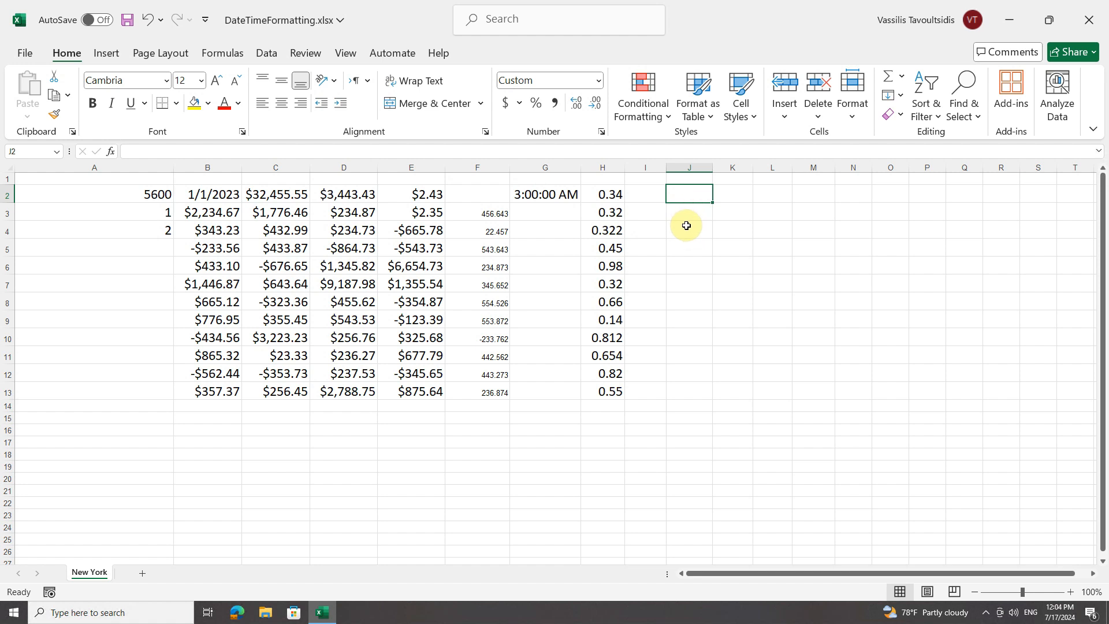
# Step: Enter the date and time 7/6/2024 12:06:57 in cell J2
pyautogui.write('7/6/2024')
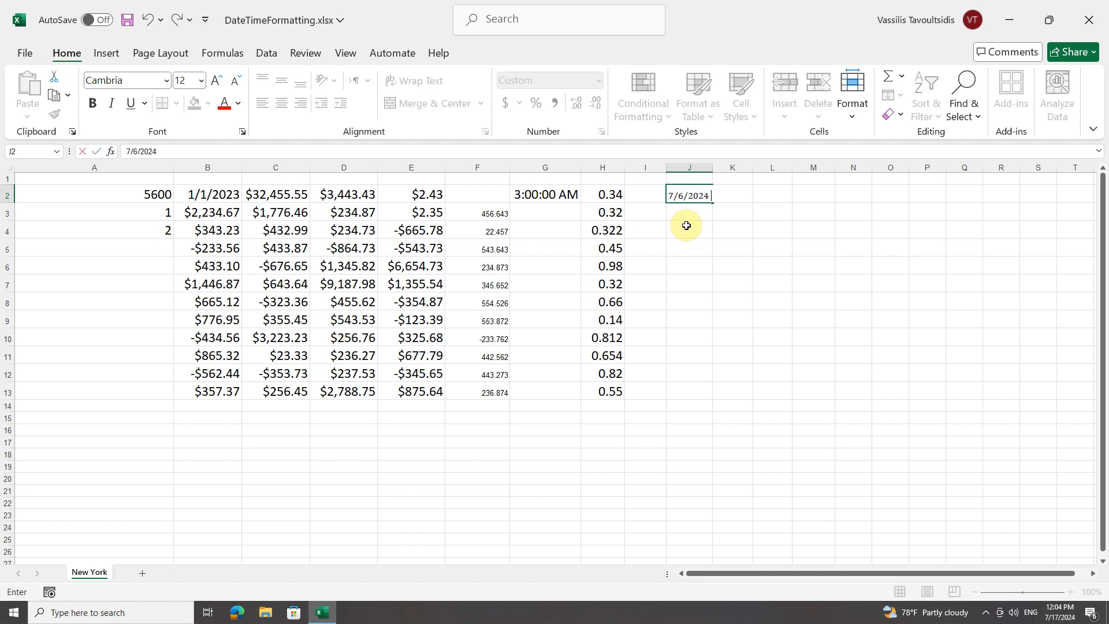
pyautogui.write('12:06:57')
pyautogui.press('Return')
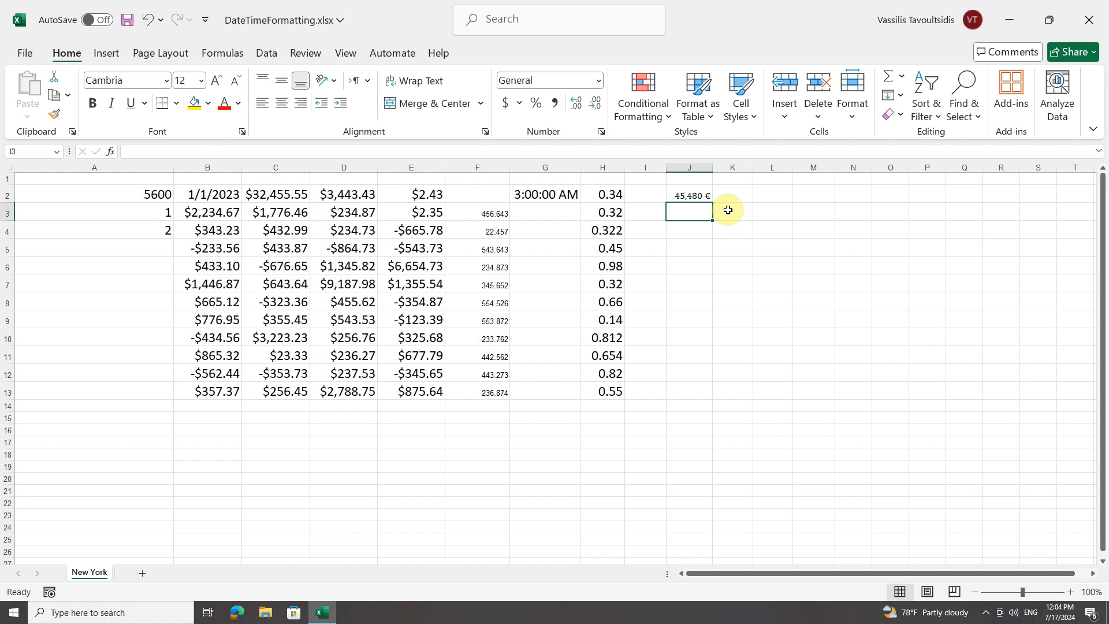
# Step: Apply the Number format to J2 and increase its display to four decimal places
pyautogui.click(675, 196)
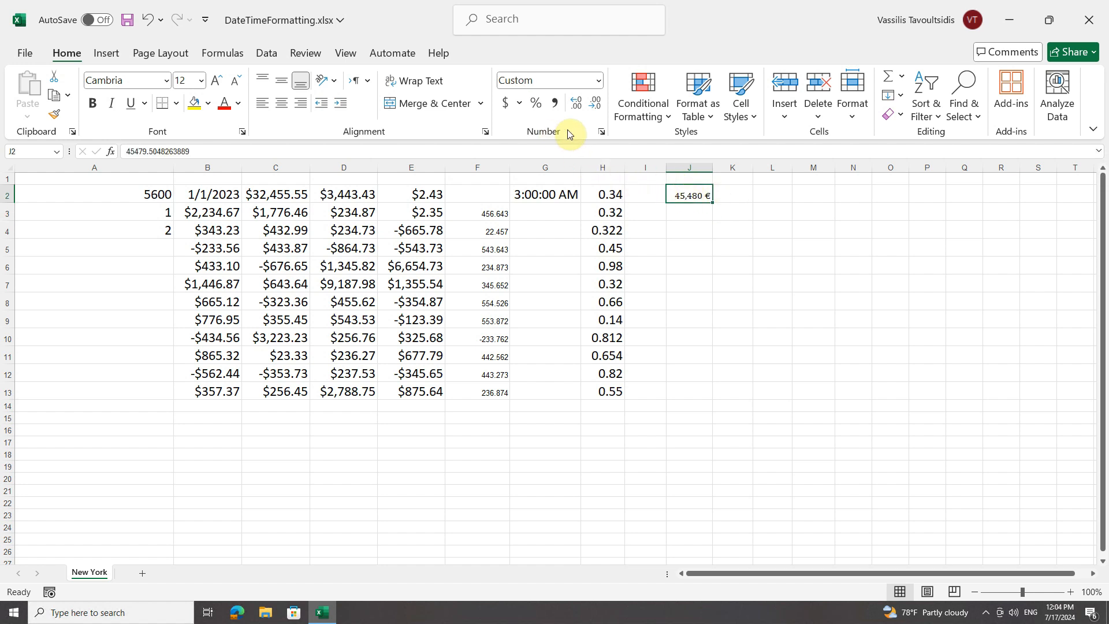
pyautogui.click(599, 81)
pyautogui.click(579, 144)
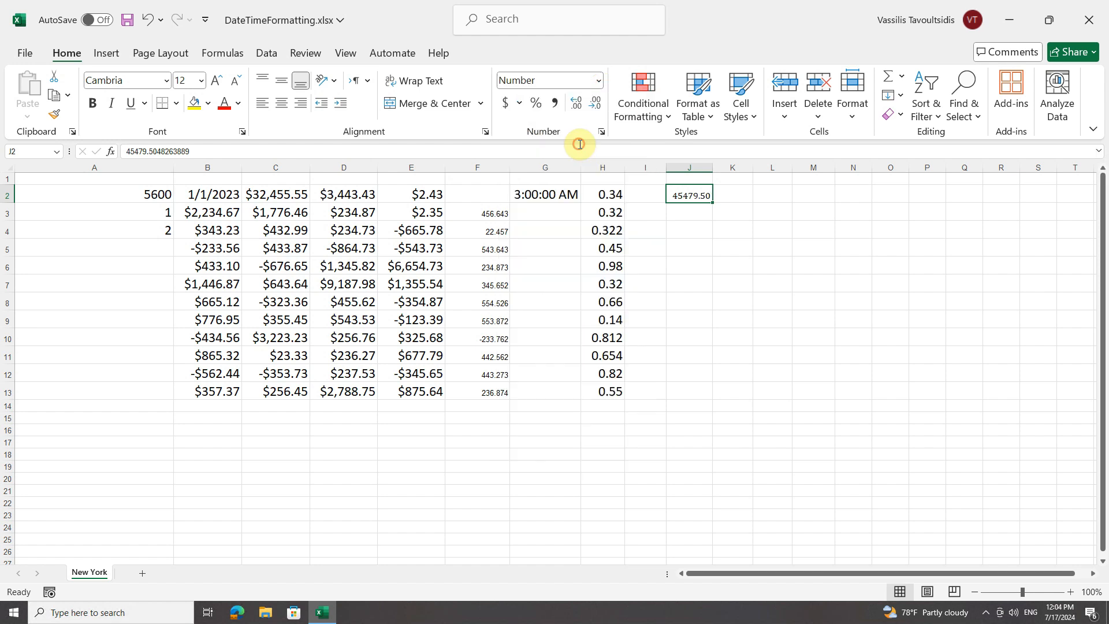
pyautogui.click(576, 102)
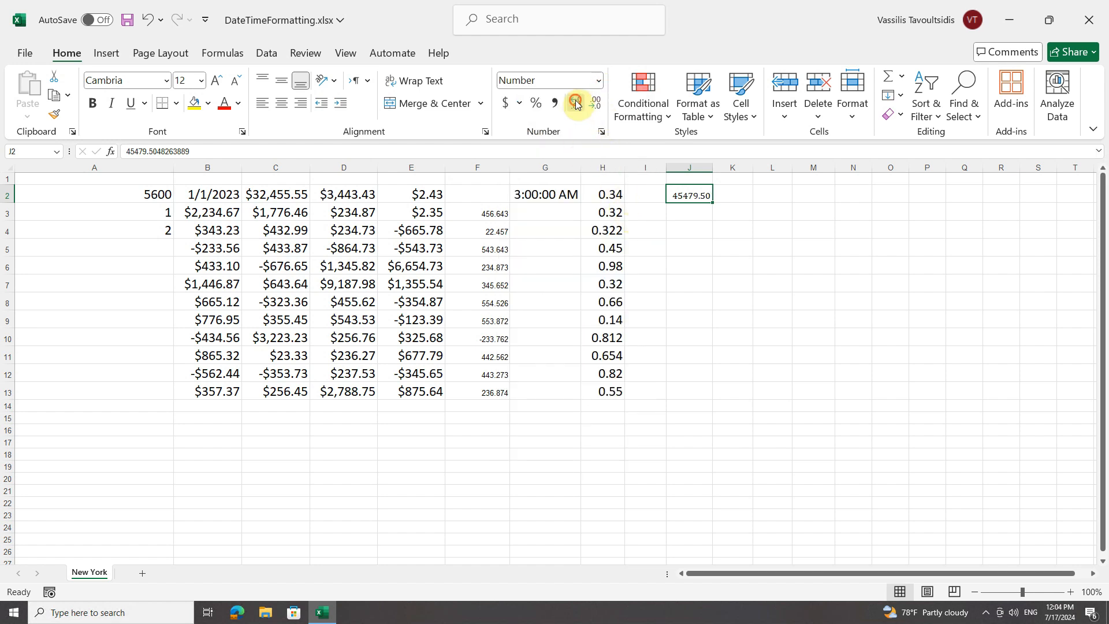
pyautogui.click(576, 102)
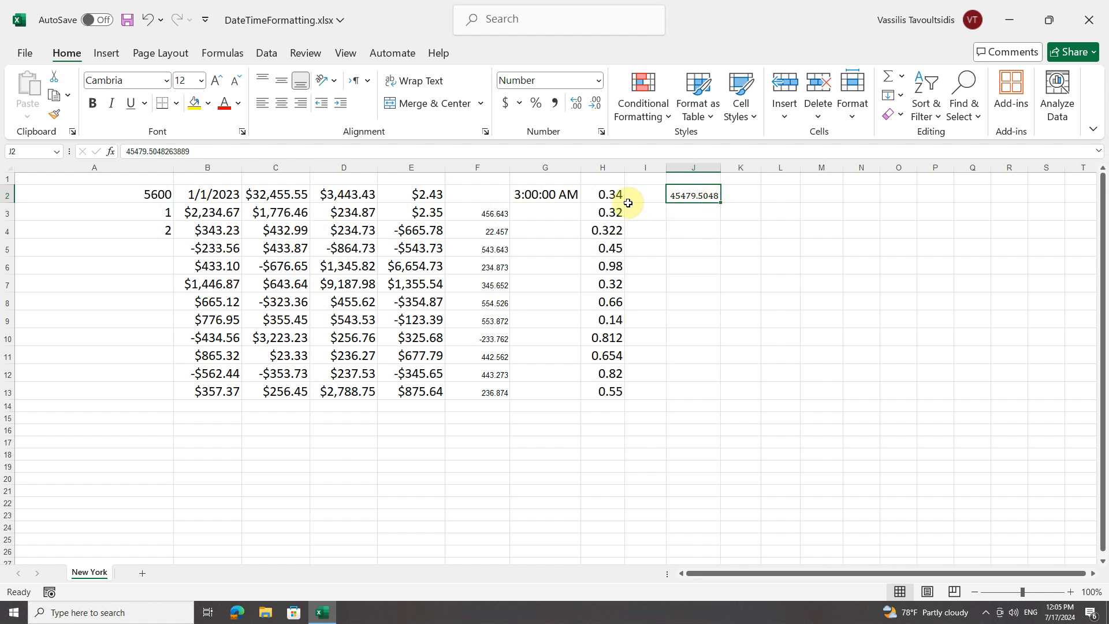
# Step: Format J2 with the combined date and time type 3/14/12 13:30 from the Date category
pyautogui.click(600, 132)
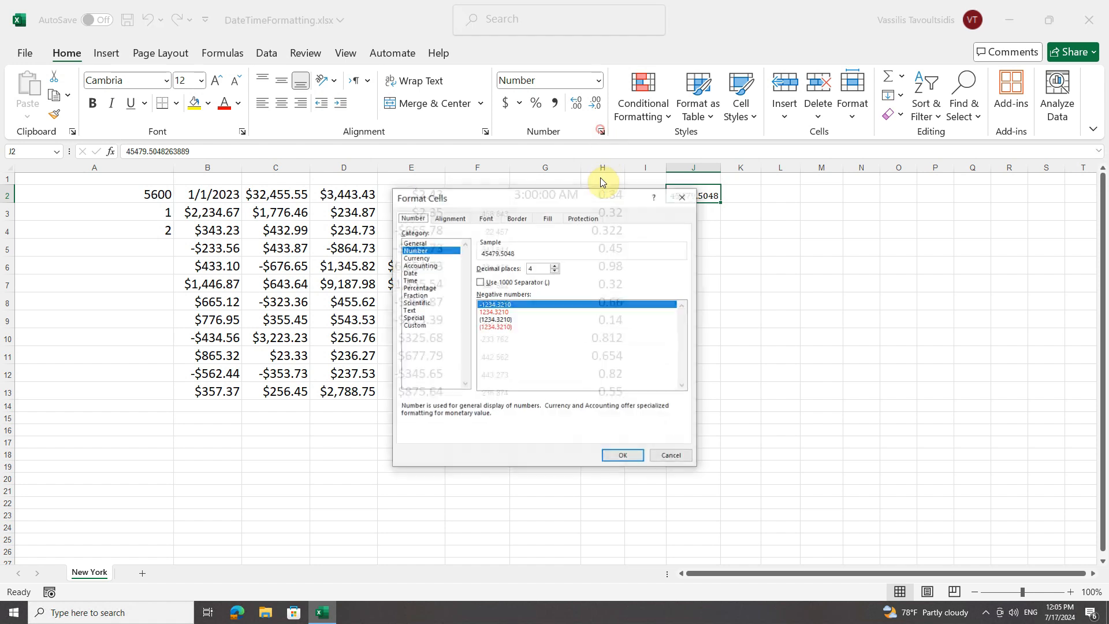
pyautogui.click(411, 273)
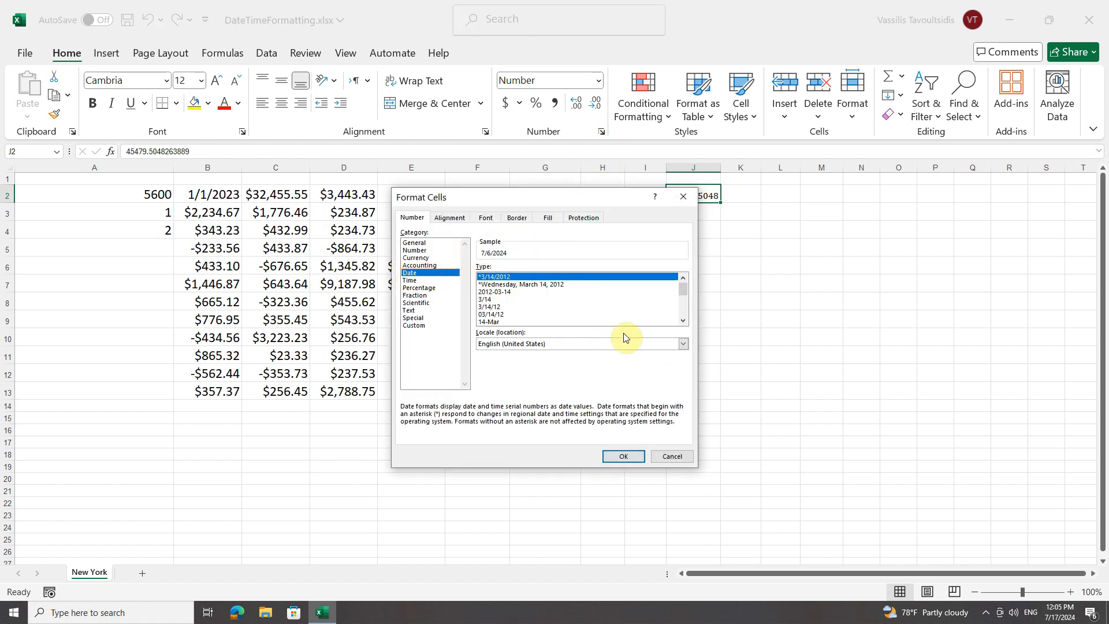
pyautogui.click(683, 322)
pyautogui.click(683, 321)
pyautogui.click(684, 321)
pyautogui.click(683, 321)
pyautogui.click(684, 321)
pyautogui.click(683, 322)
pyautogui.click(683, 321)
pyautogui.click(509, 321)
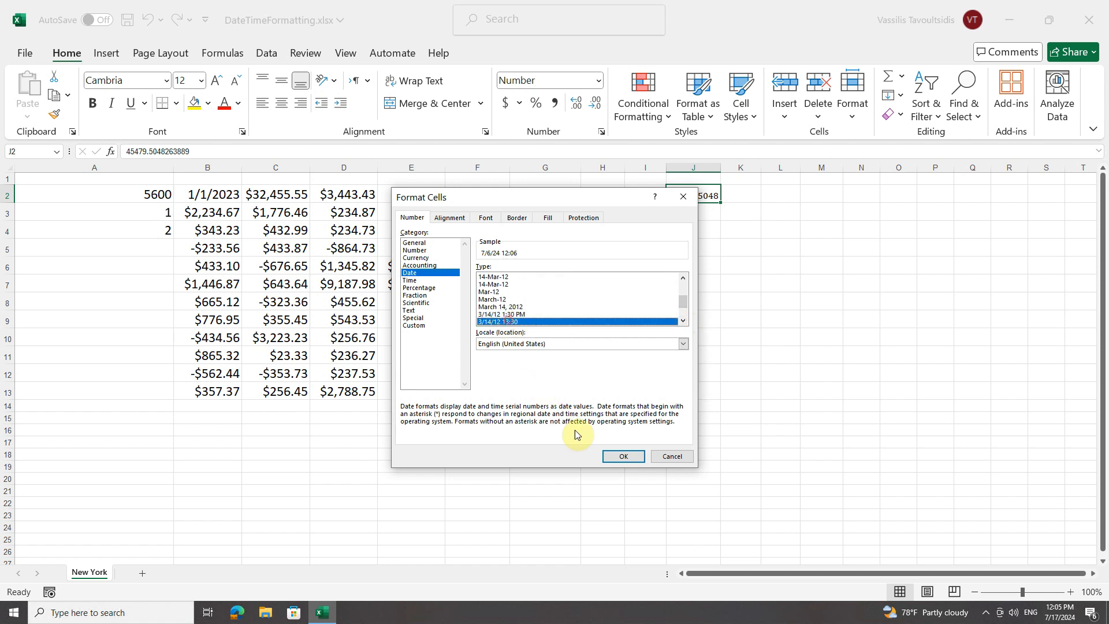
pyautogui.click(623, 456)
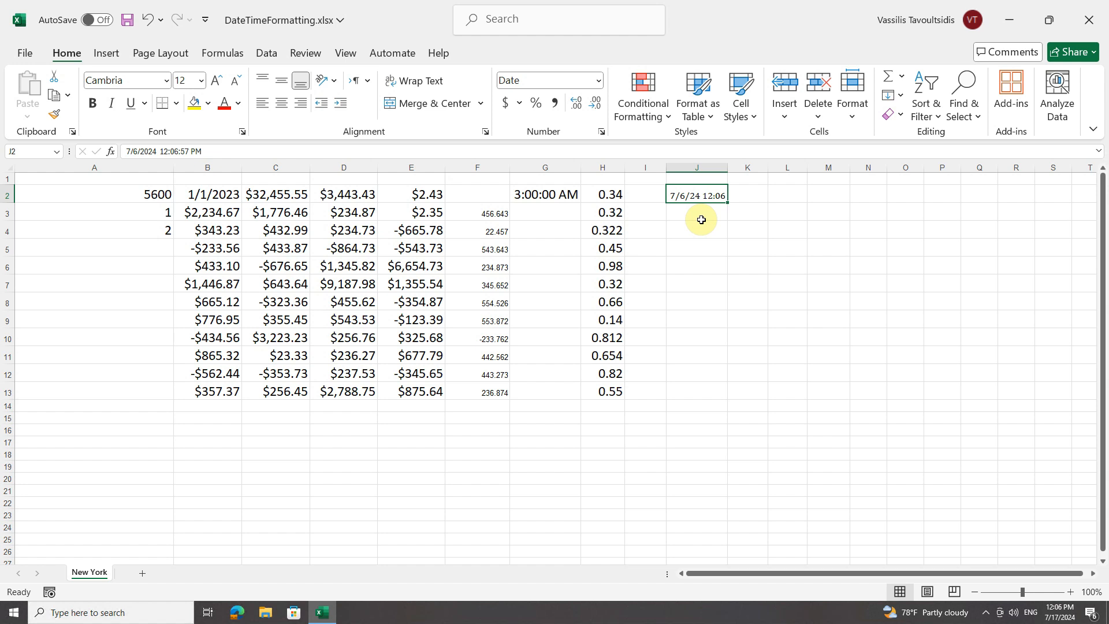
# Step: Review the Date and Time format types available for J2 without applying a change
pyautogui.click(601, 133)
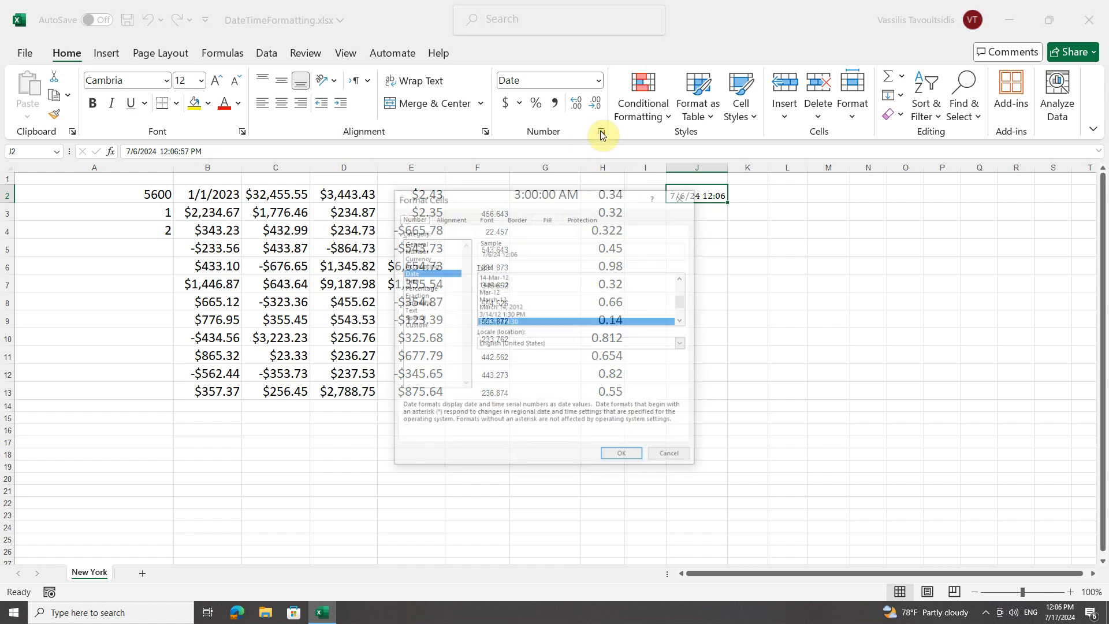
pyautogui.click(682, 295)
pyautogui.click(442, 279)
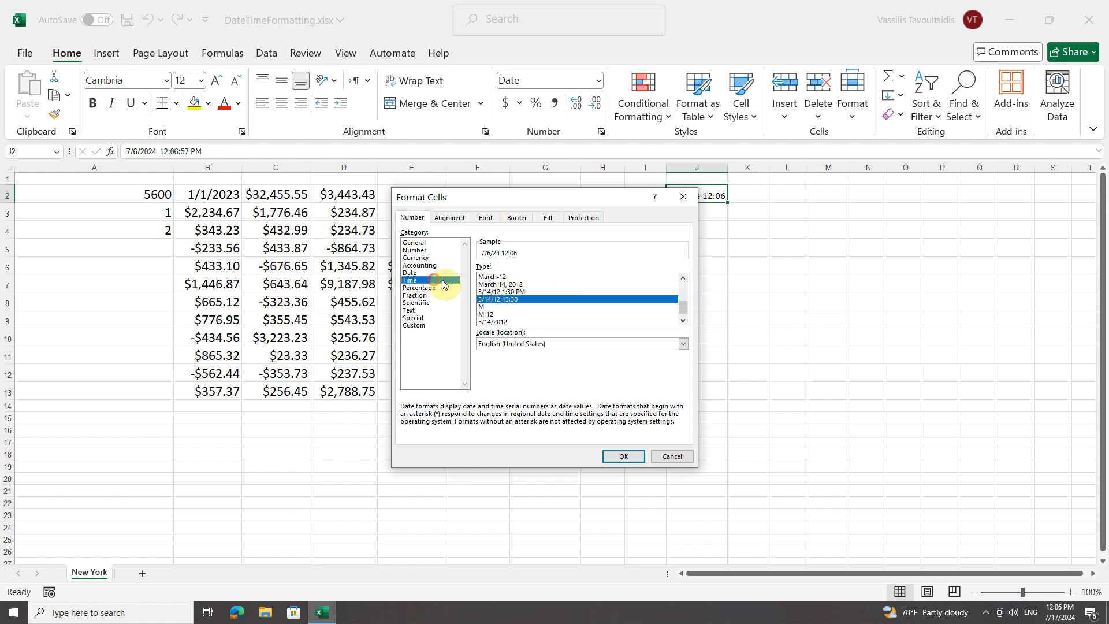
pyautogui.moveTo(683, 296)
pyautogui.mouseDown()
pyautogui.moveTo(684, 312)
pyautogui.moveTo(684, 282)
pyautogui.mouseUp()
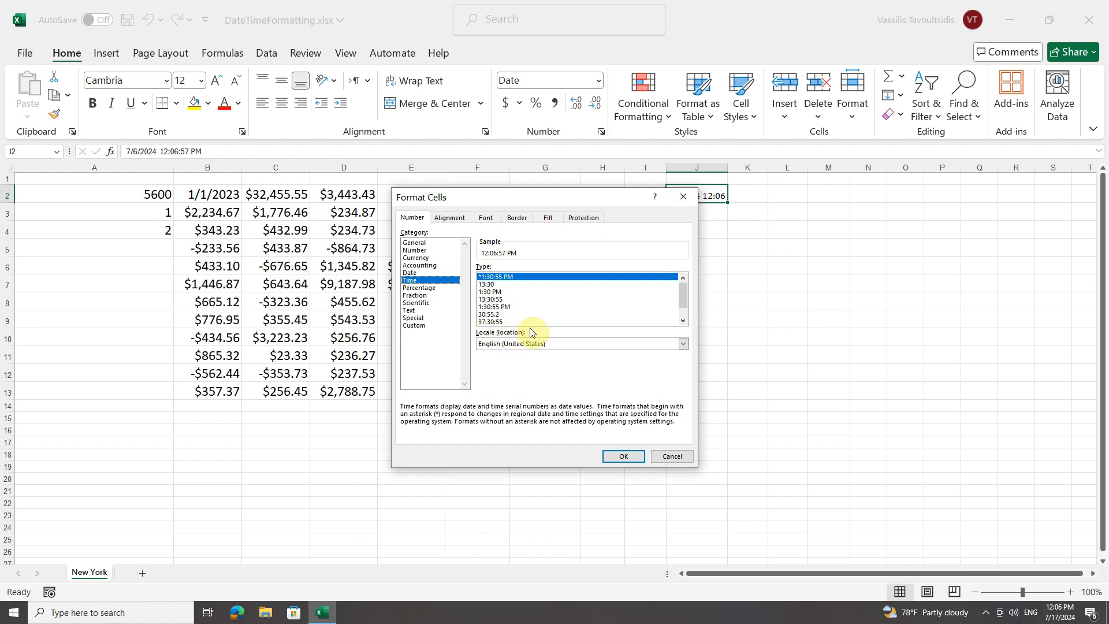
pyautogui.click(686, 198)
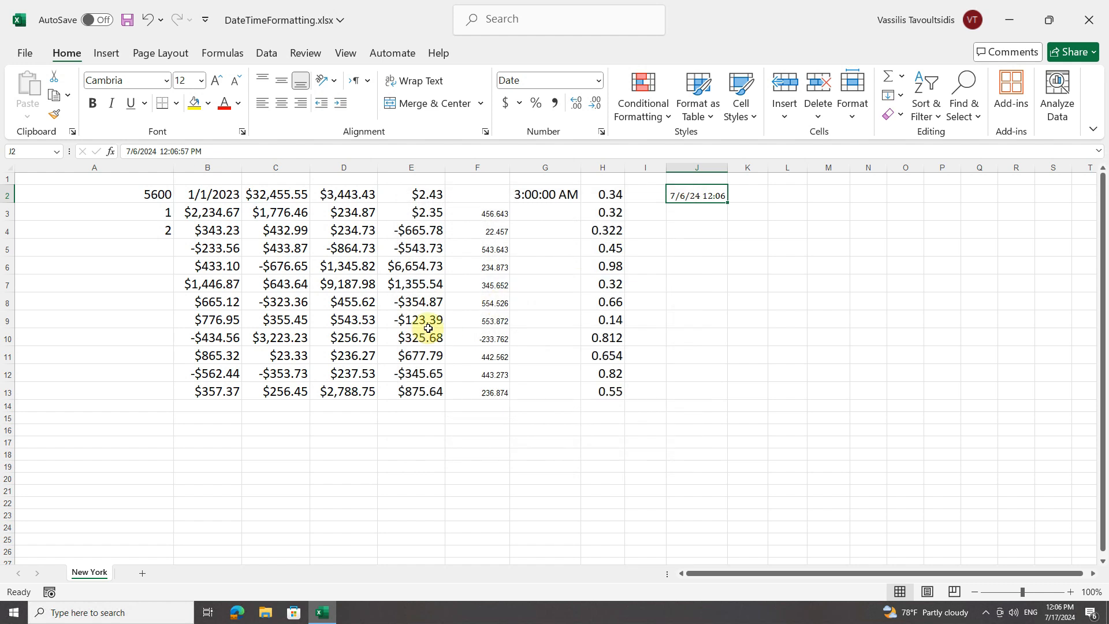
pyautogui.click(894, 116)
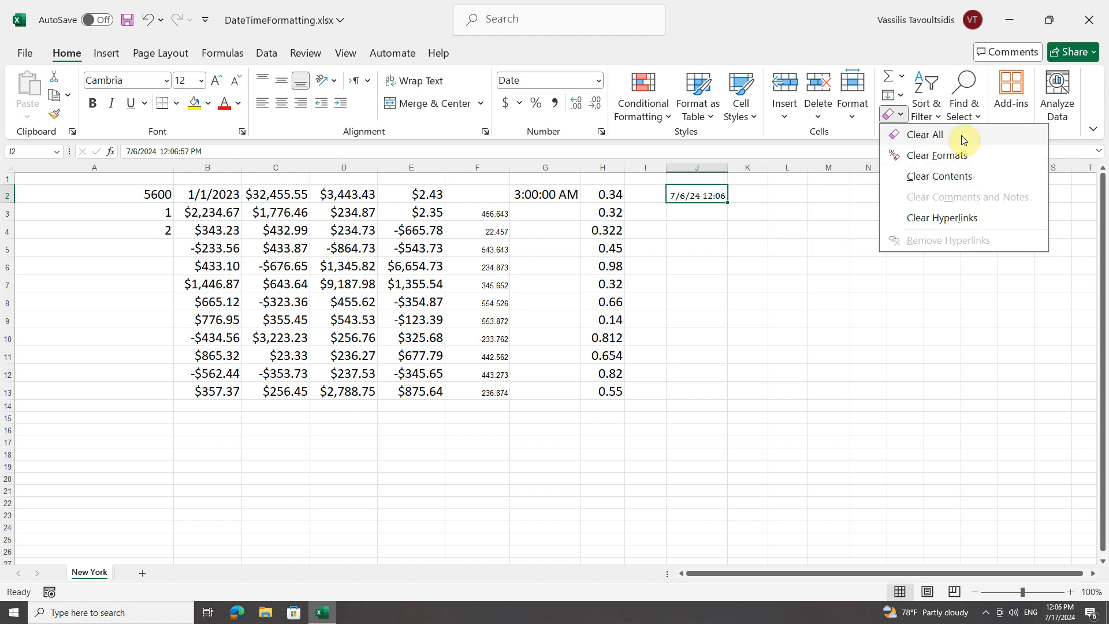
pyautogui.click(895, 118)
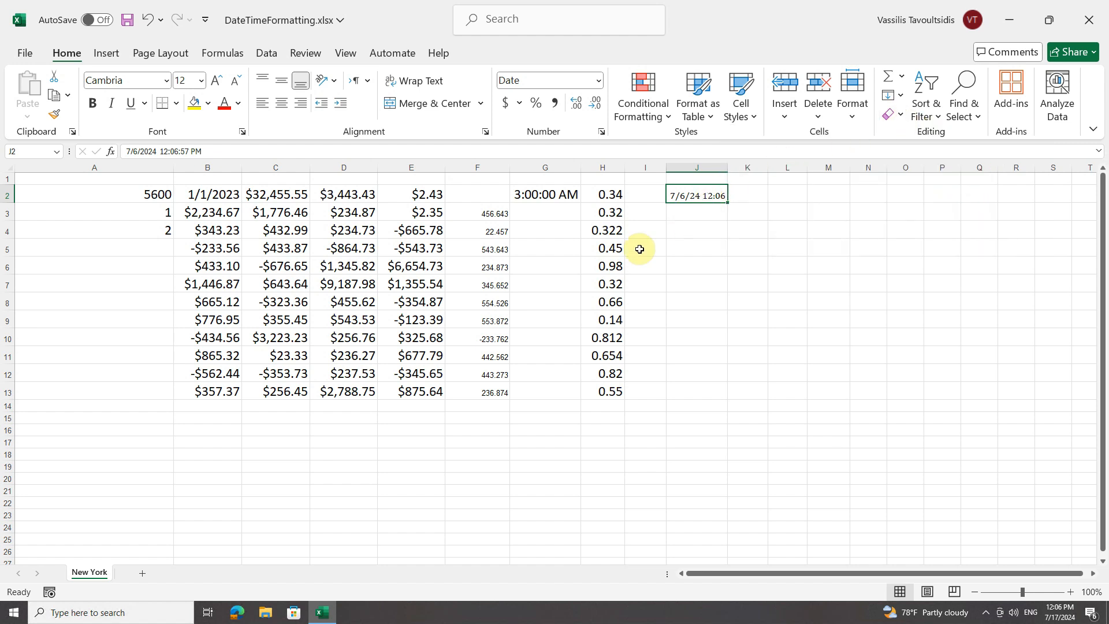